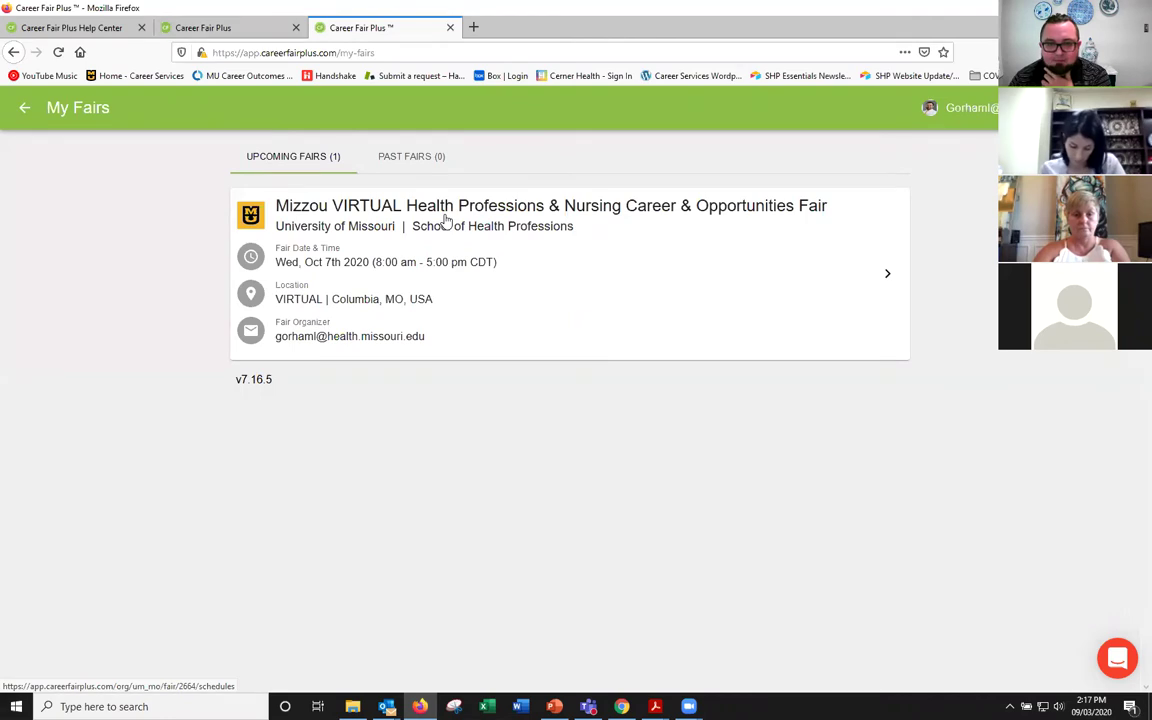
# Step: Open the Mizzou fair's schedules and expand the 'What can we help you get done today?' banner
pyautogui.click(447, 220)
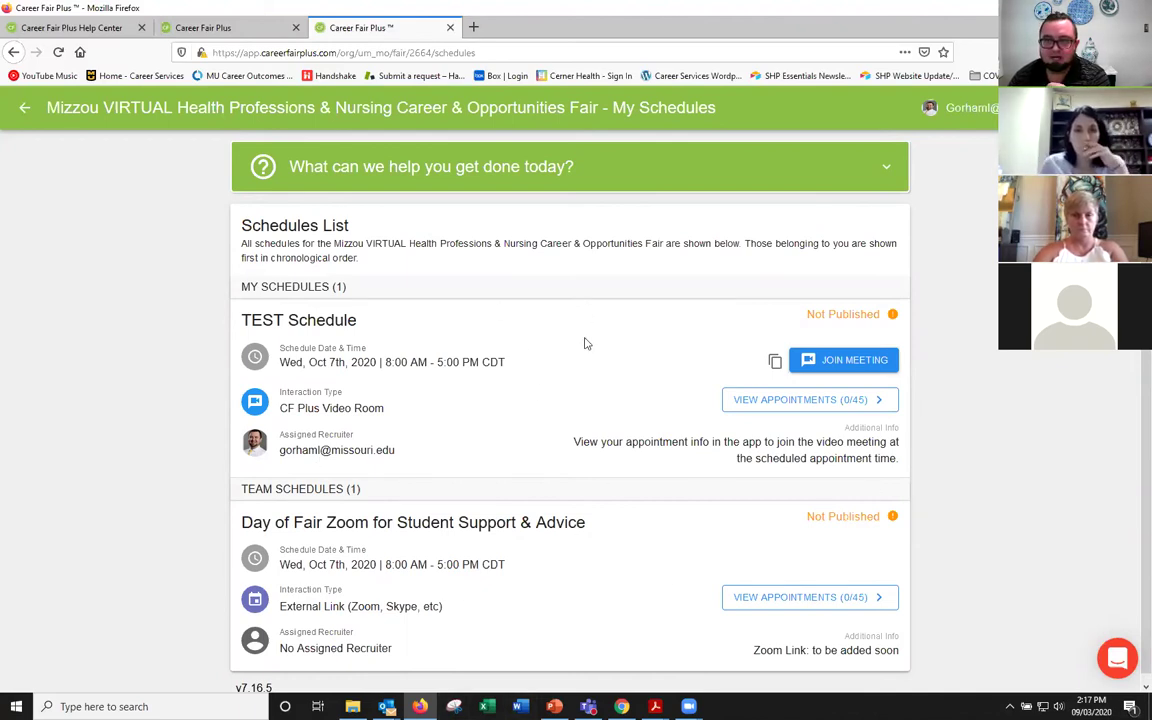
pyautogui.click(890, 170)
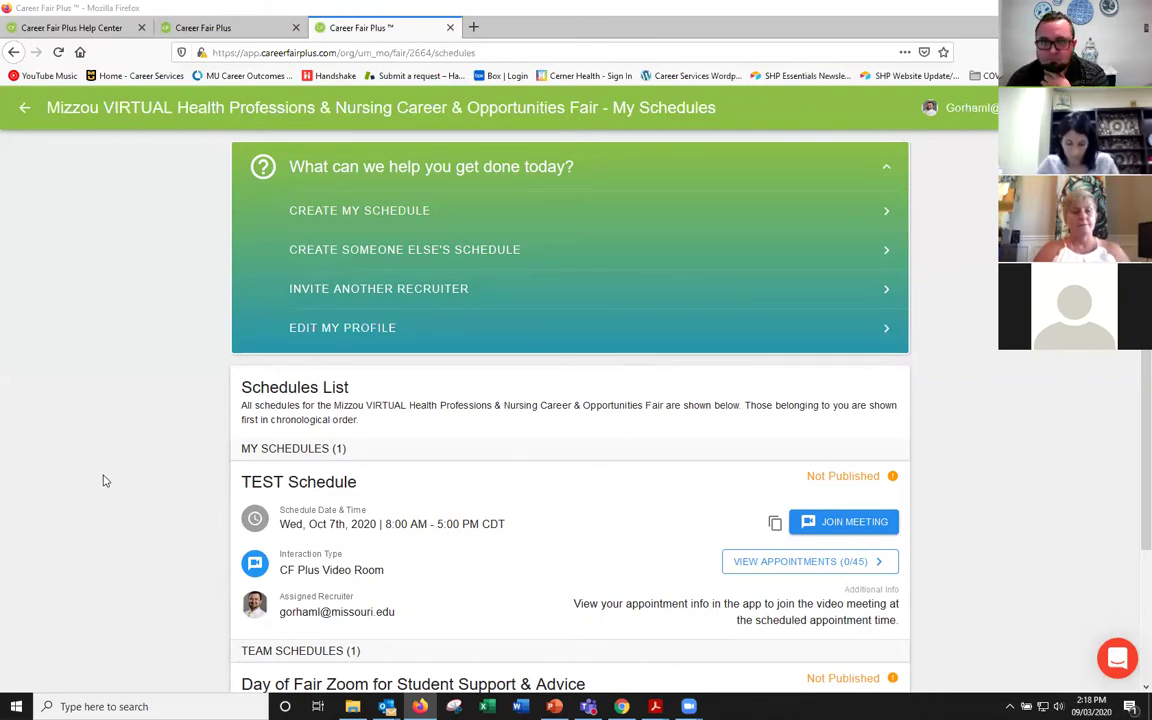
# Step: Create a schedule for myself named 'Full-time positions (OT, PT, Patient Care techs)'
pyautogui.click(301, 212)
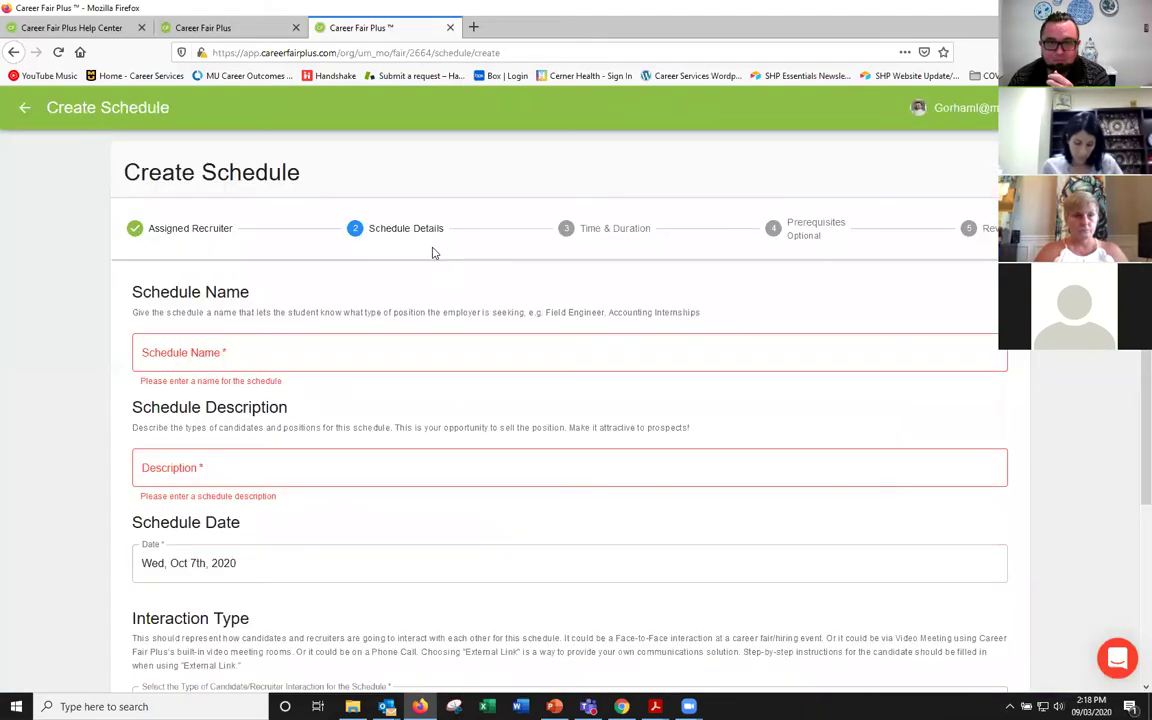
pyautogui.click(274, 363)
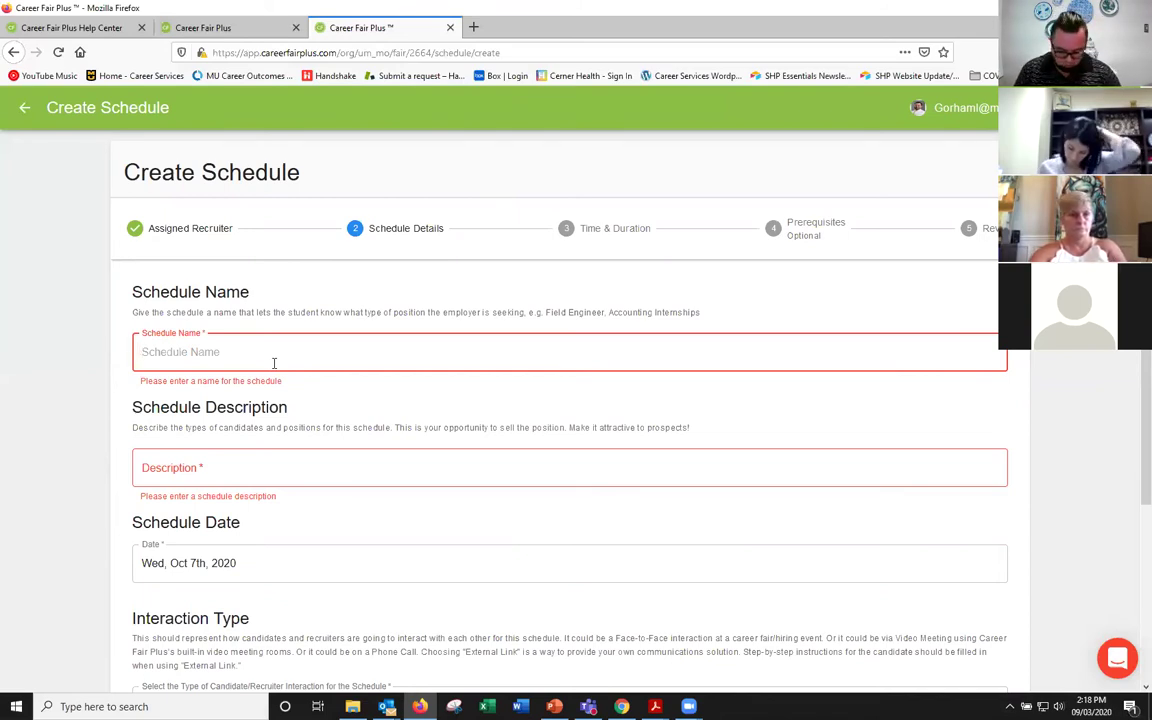
pyautogui.write('Full-time pos')
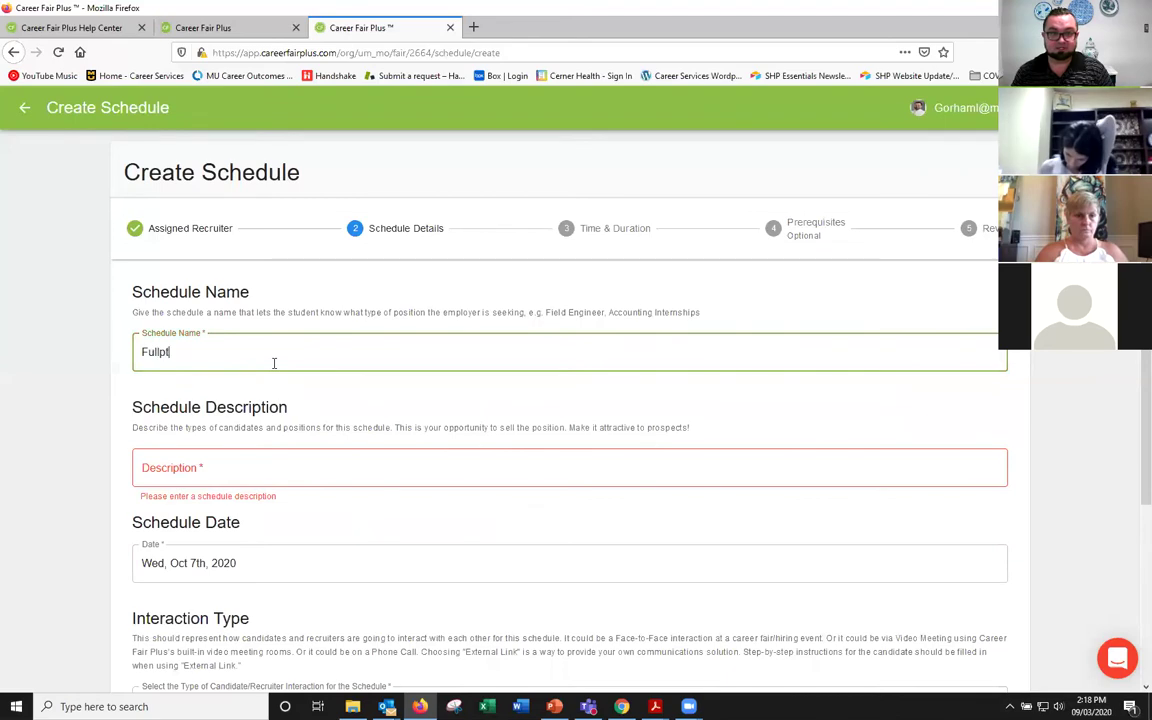
pyautogui.write('itions')
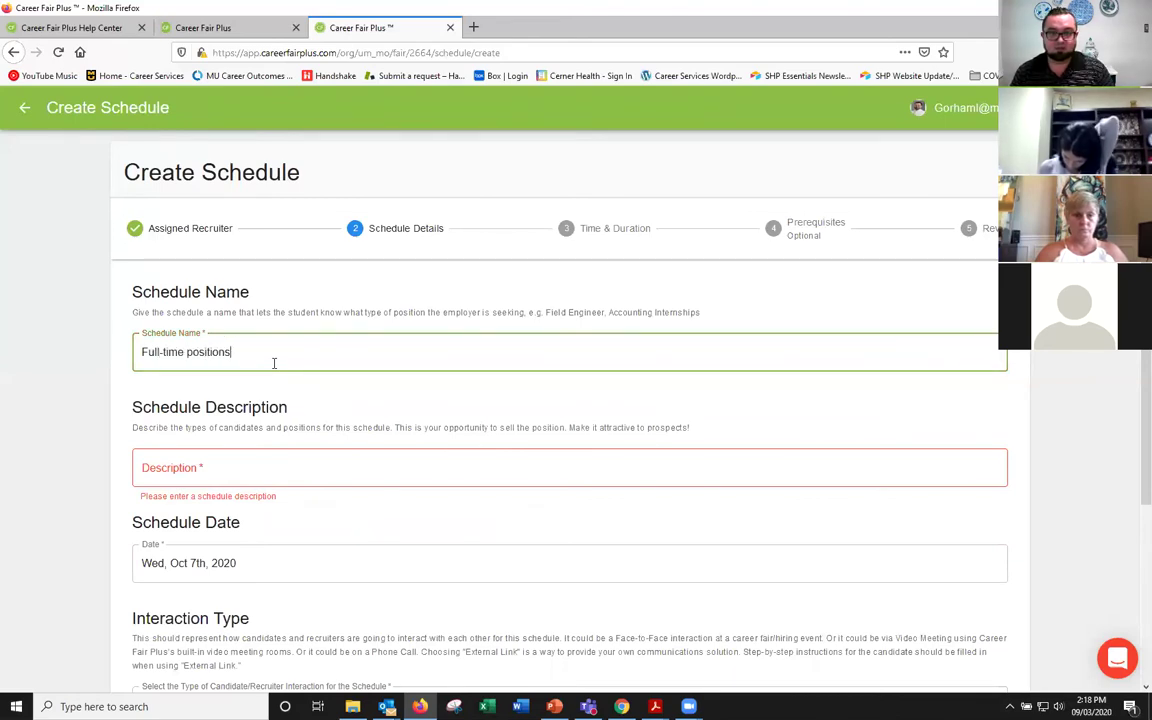
pyautogui.write(' (OT, PT')
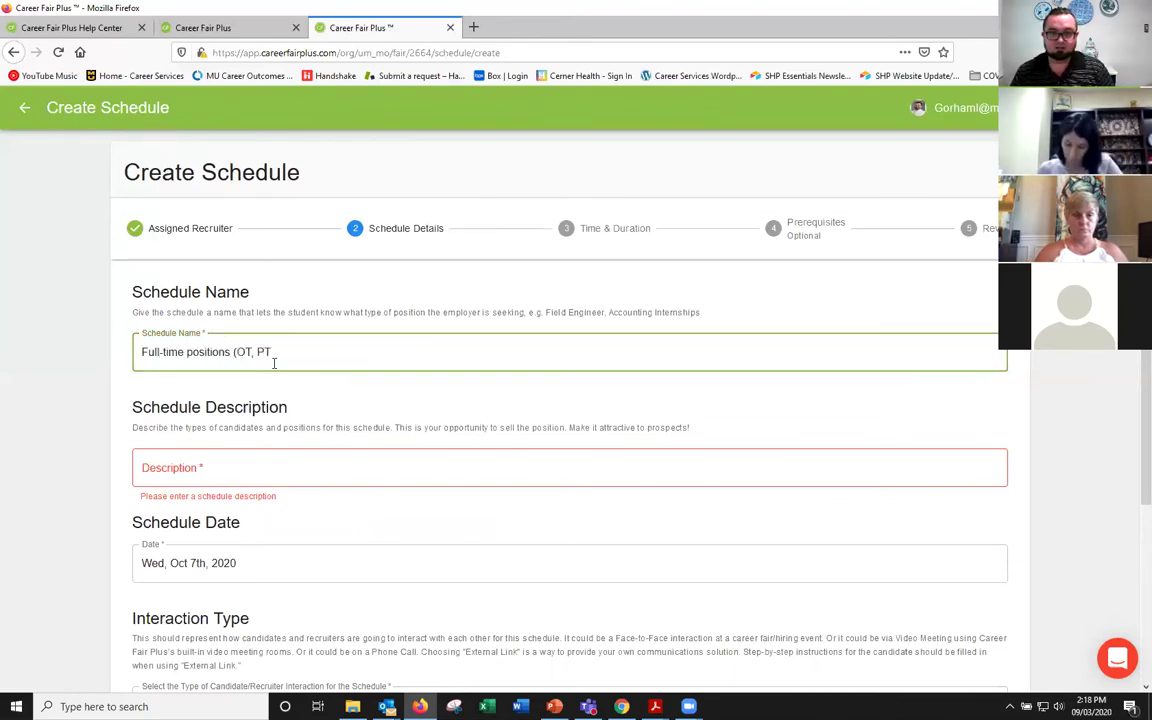
pyautogui.write(', P')
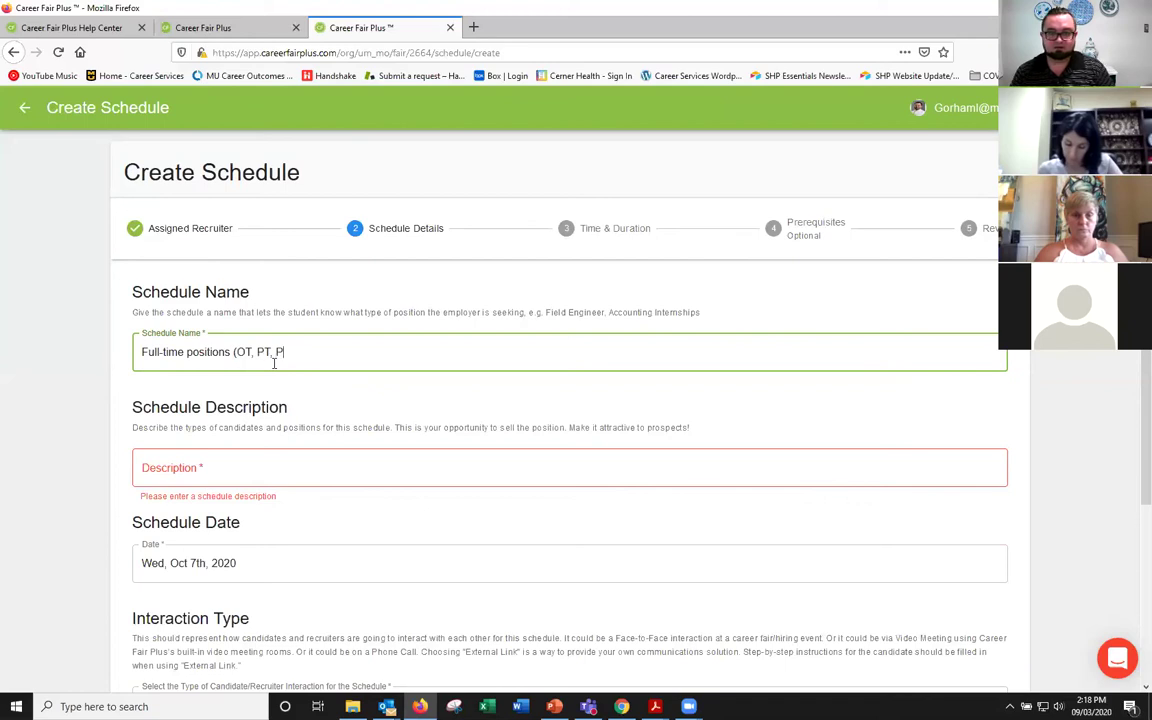
pyautogui.write('atient Care')
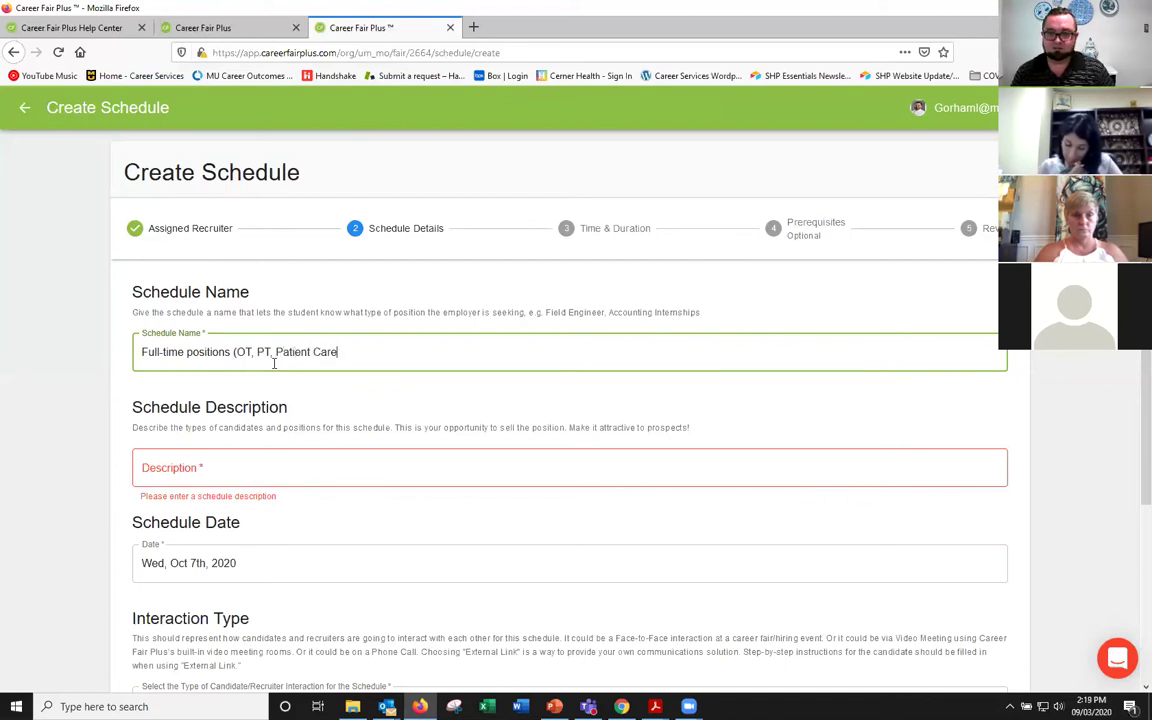
pyautogui.write(' techs)')
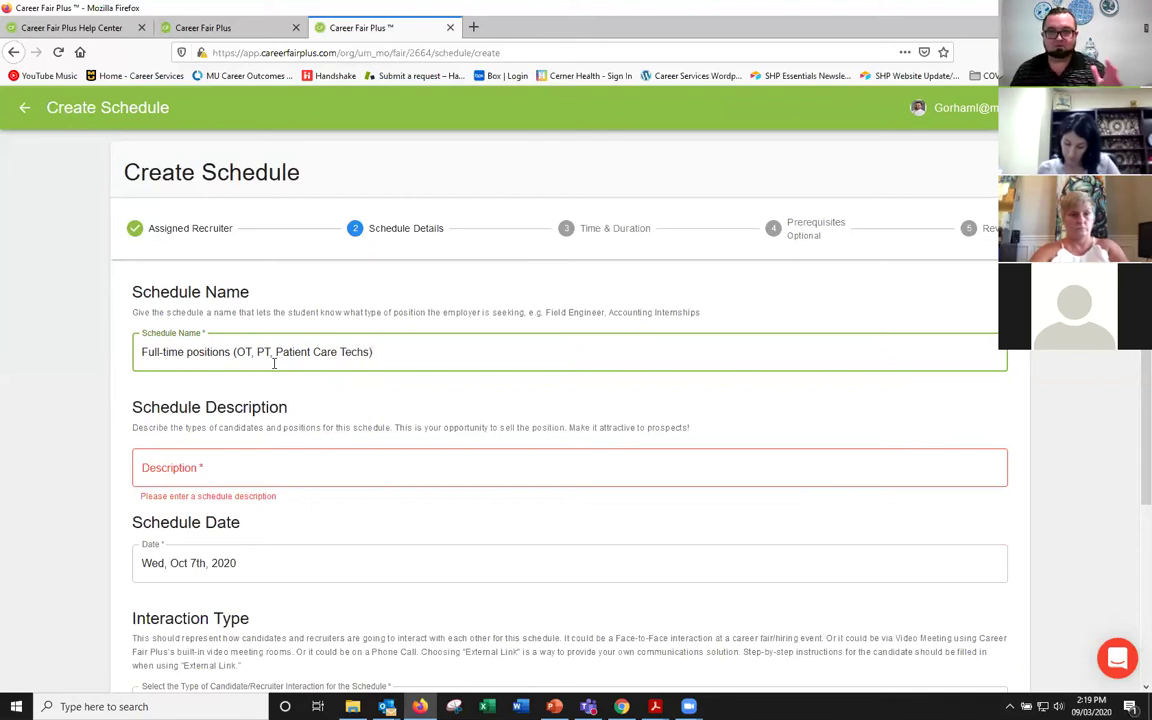
pyautogui.click(262, 468)
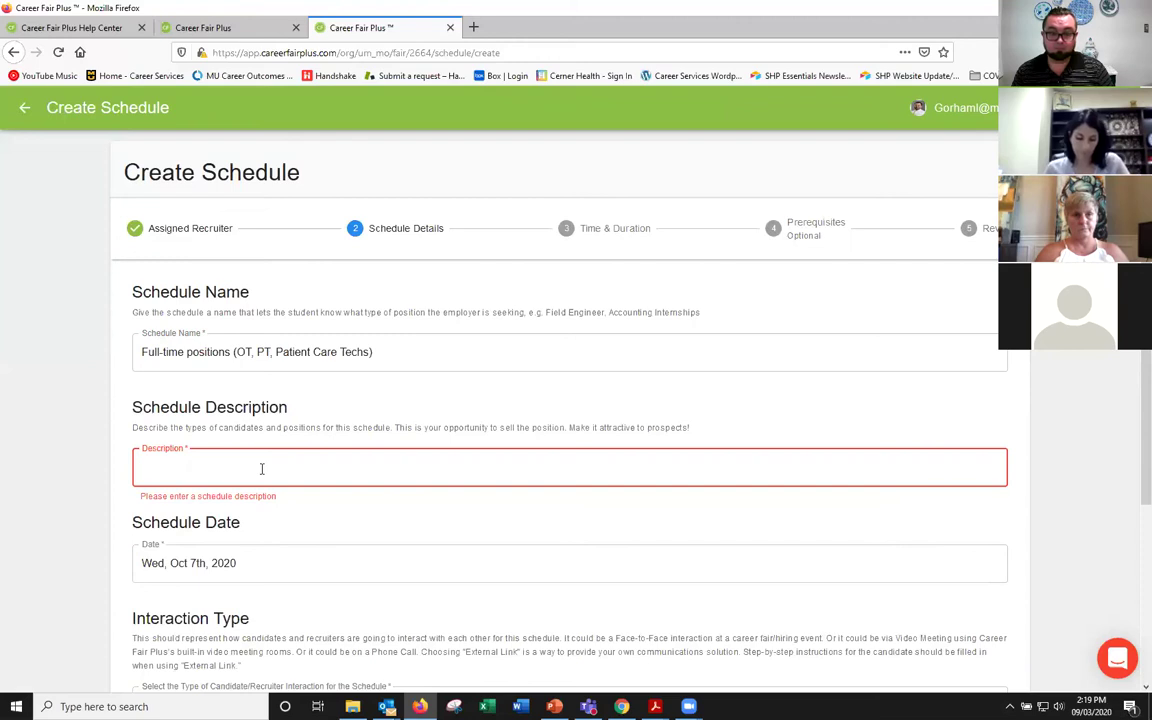
# Step: Write 'December 2020 and May 2021 graduates.' in the Schedule Description field
pyautogui.write('Graduates')
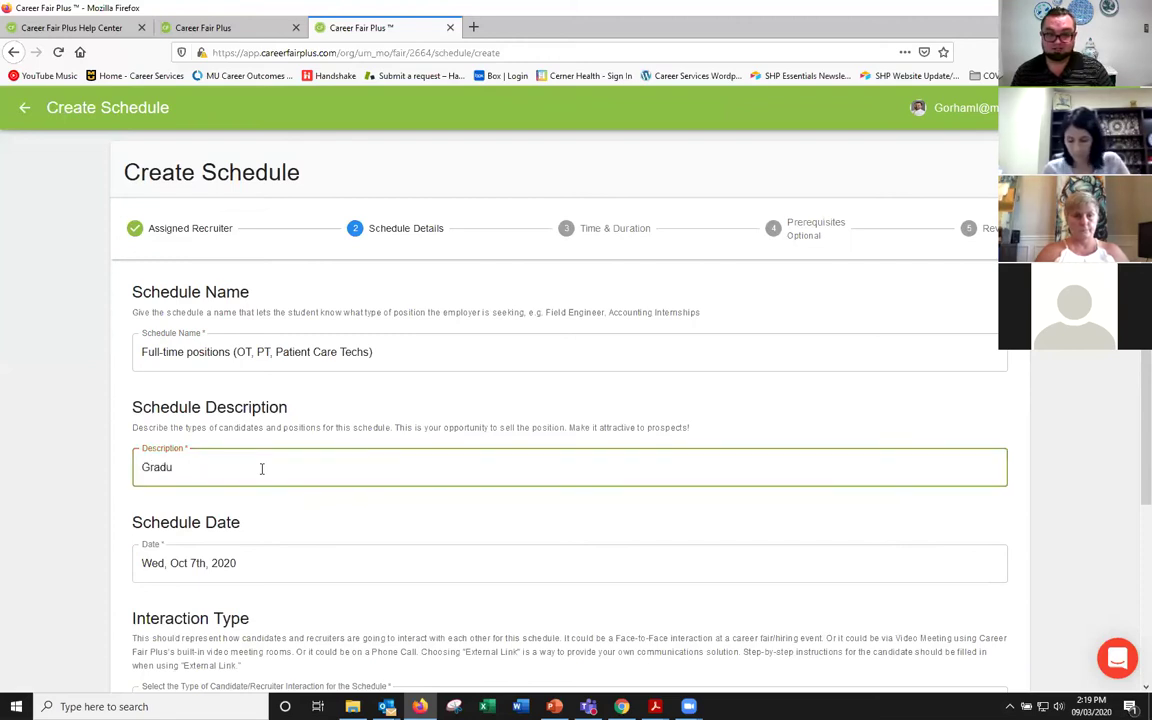
pyautogui.press('BackSpace')
pyautogui.press('BackSpace')
pyautogui.press('BackSpace')
pyautogui.press('BackSpace')
pyautogui.press('BackSpace')
pyautogui.press('BackSpace')
pyautogui.press('BackSpace')
pyautogui.press('BackSpace')
pyautogui.press('BackSpace')
pyautogui.write('Decmebetr')
pyautogui.press('BackSpace')
pyautogui.press('BackSpace')
pyautogui.press('BackSpace')
pyautogui.press('BackSpace')
pyautogui.press('BackSpace')
pyautogui.press('BackSpace')
pyautogui.write('ember 201')
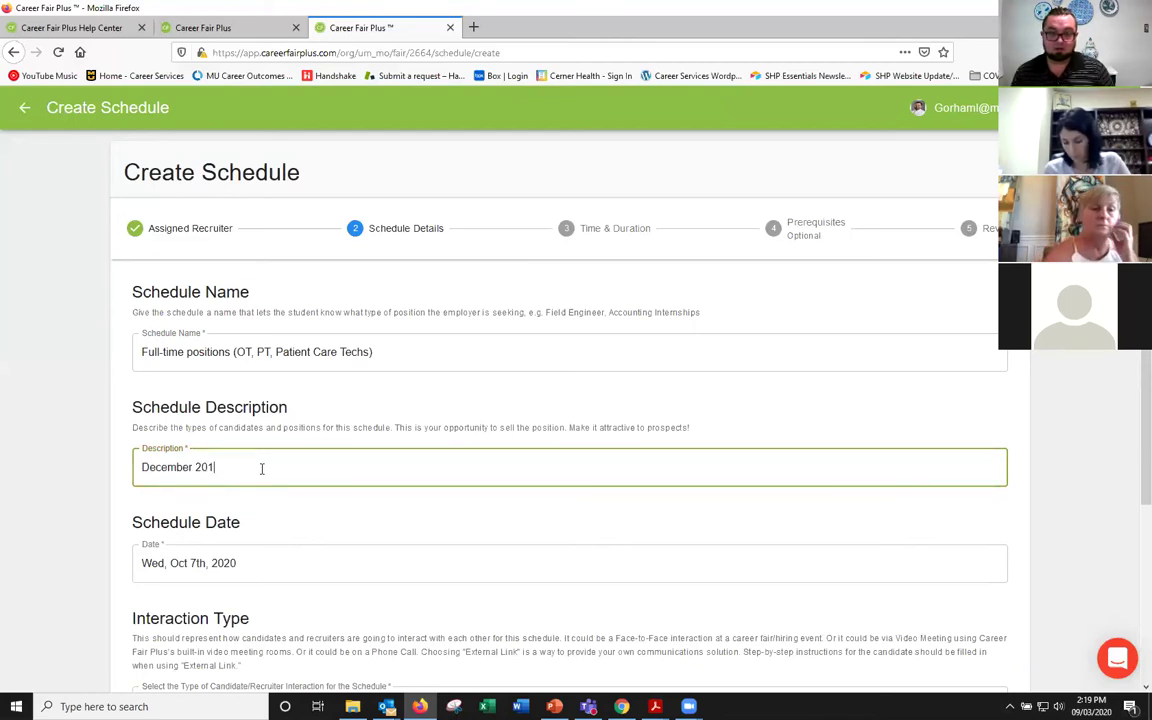
pyautogui.press('BackSpace')
pyautogui.write('20 and May 2021 graduates welcome to')
pyautogui.press('BackSpace')
pyautogui.press('BackSpace')
pyautogui.press('BackSpace')
pyautogui.press('BackSpace')
pyautogui.press('BackSpace')
pyautogui.press('BackSpace')
pyautogui.press('BackSpace')
pyautogui.press('BackSpace')
pyautogui.press('BackSpace')
pyautogui.press('BackSpace')
pyautogui.press('BackSpace')
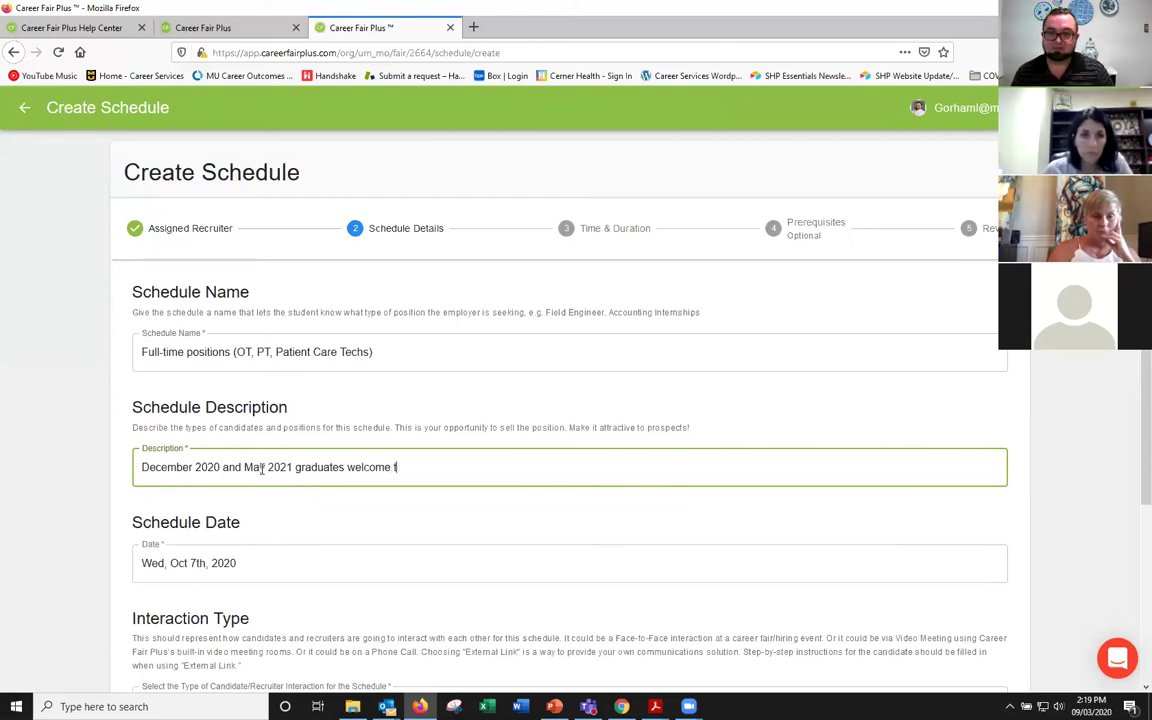
pyautogui.write('.')
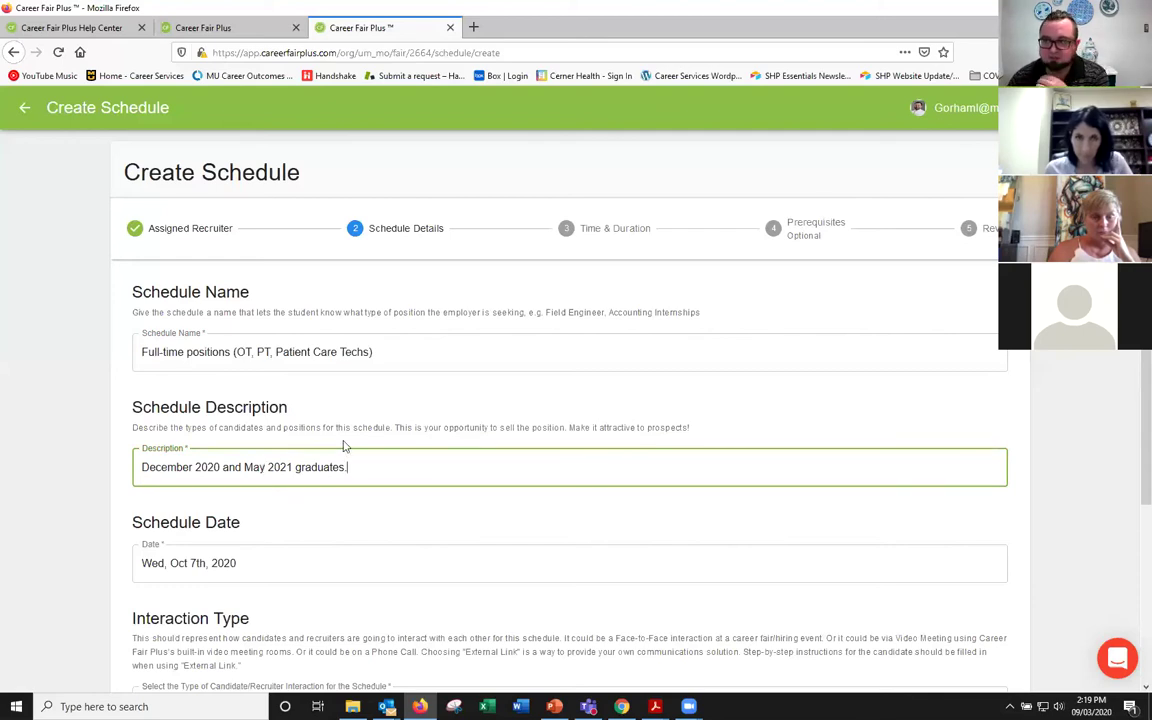
pyautogui.scroll(-3, 343, 446)
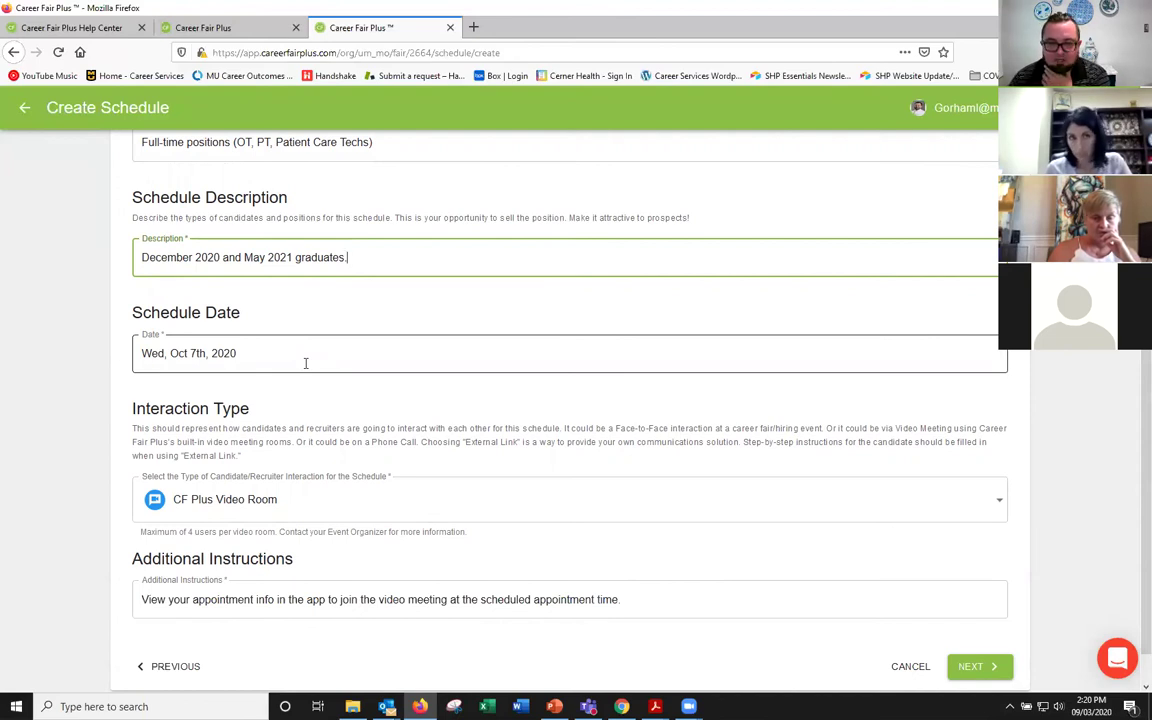
# Step: Try External Link and Phone Call, settle on CF Plus Video Room, and continue to Time & Duration
pyautogui.scroll(-1, 306, 365)
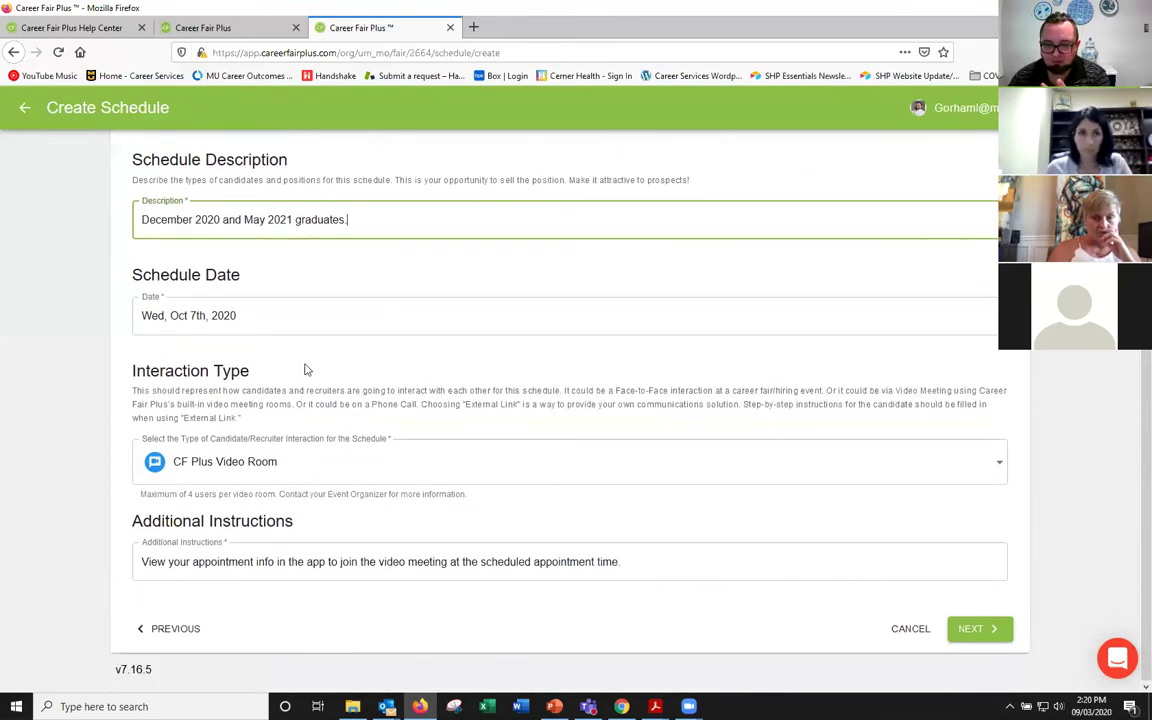
pyautogui.click(274, 461)
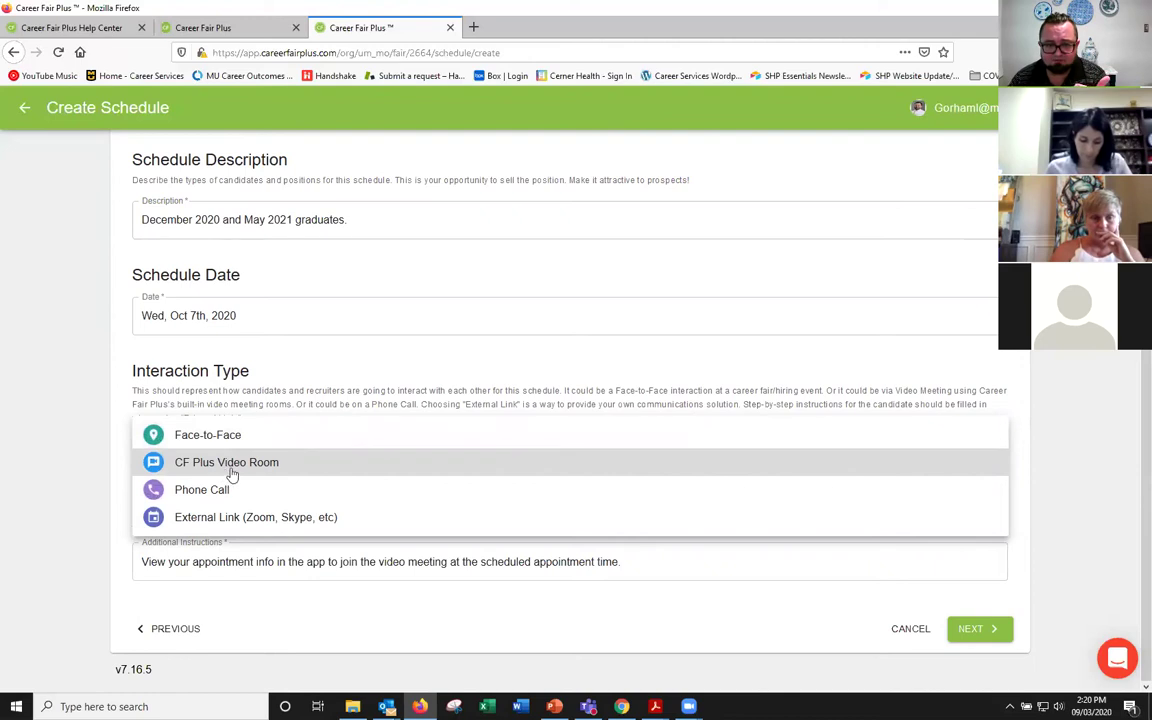
pyautogui.click(214, 522)
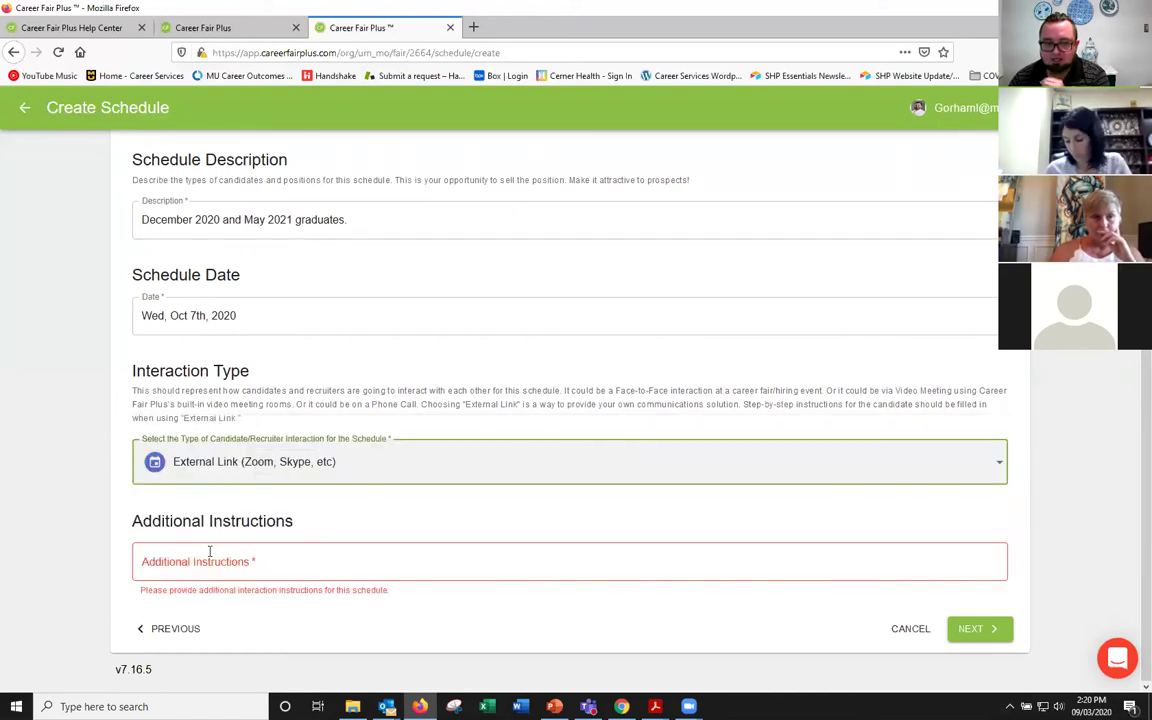
pyautogui.click(210, 555)
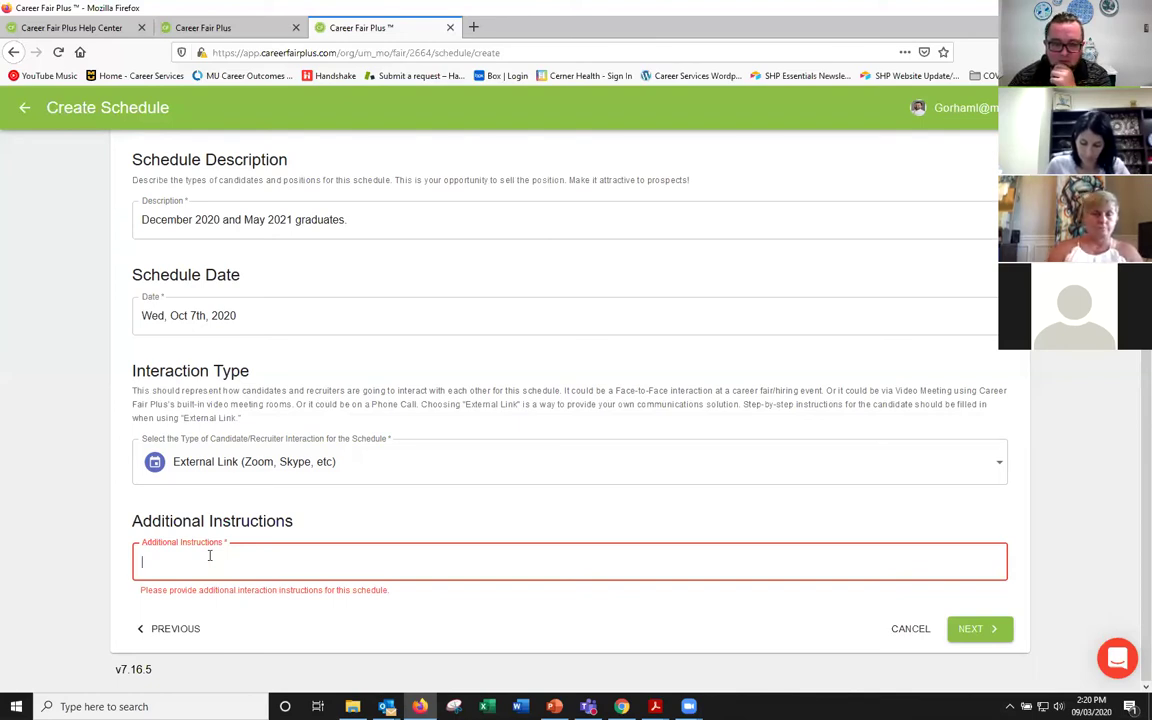
pyautogui.click(205, 462)
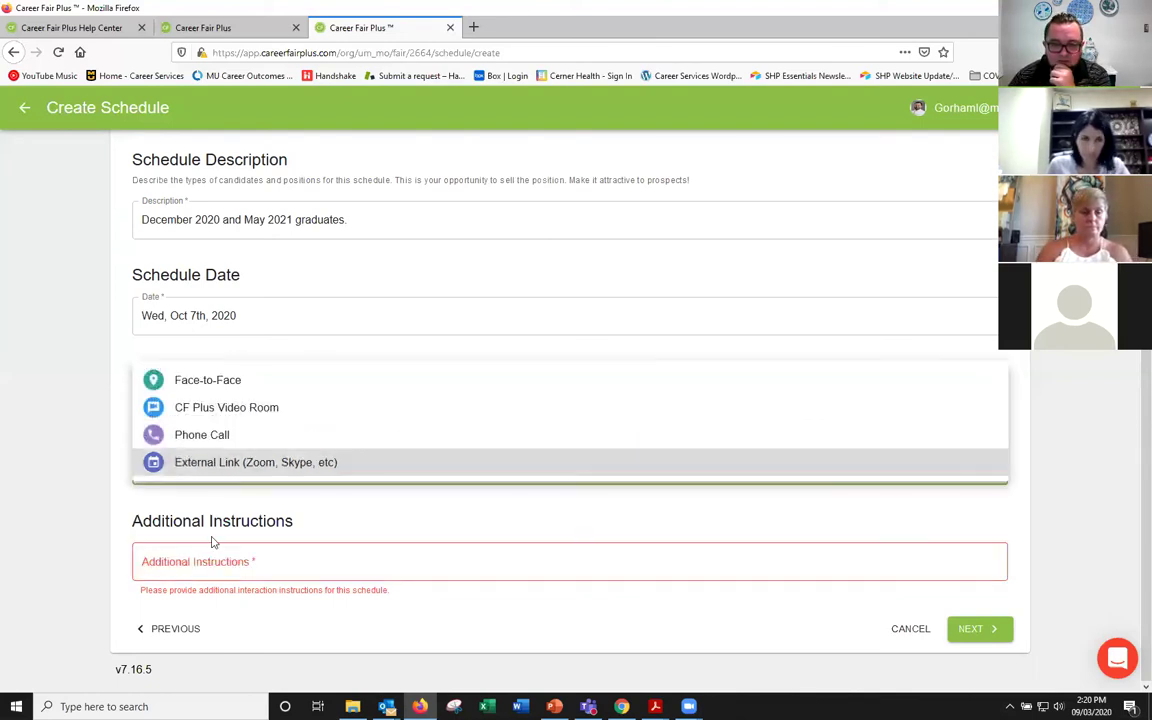
pyautogui.click(218, 437)
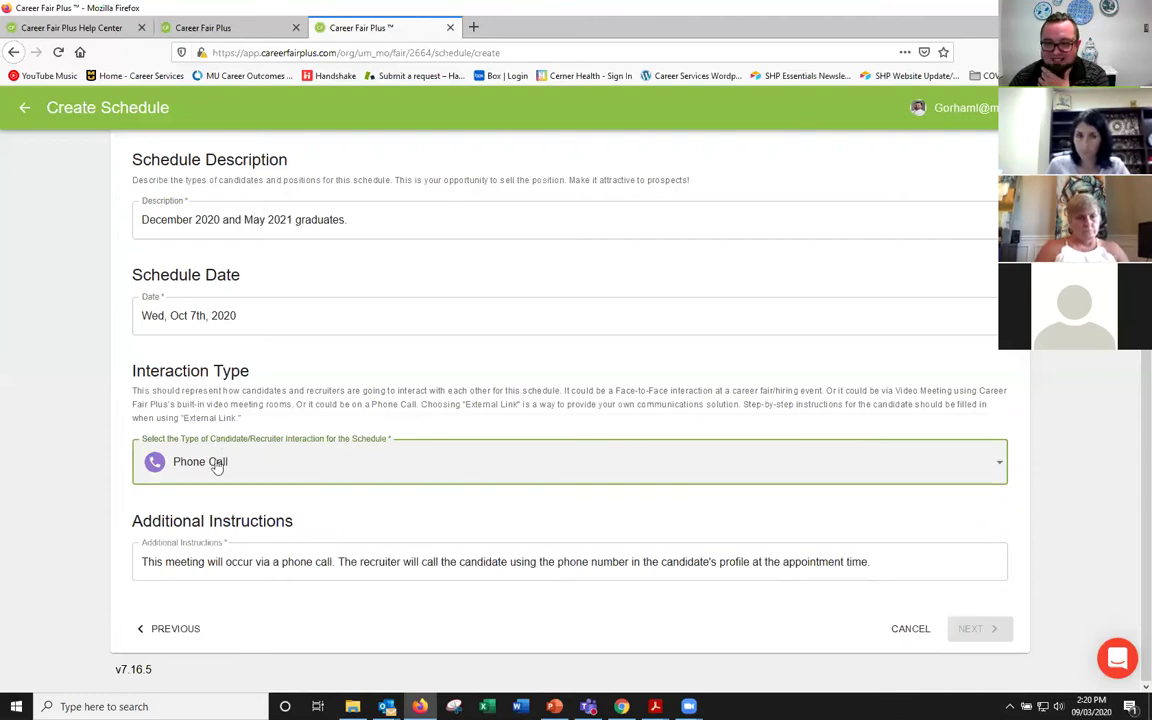
pyautogui.click(215, 476)
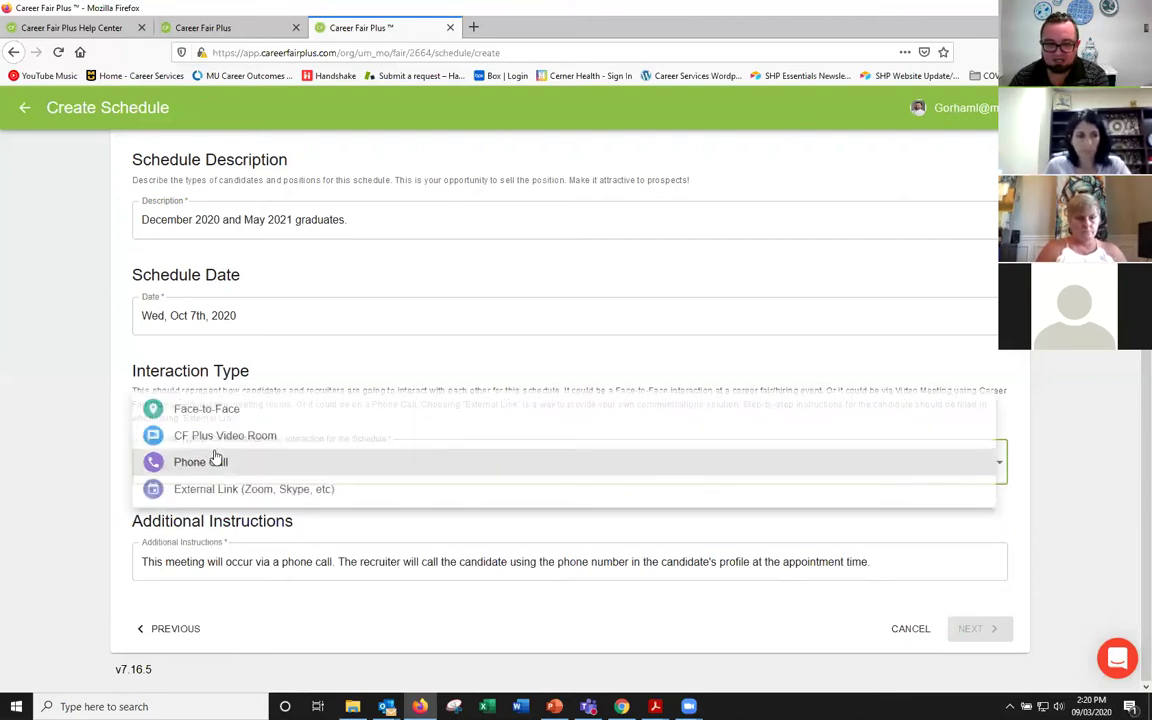
pyautogui.click(218, 437)
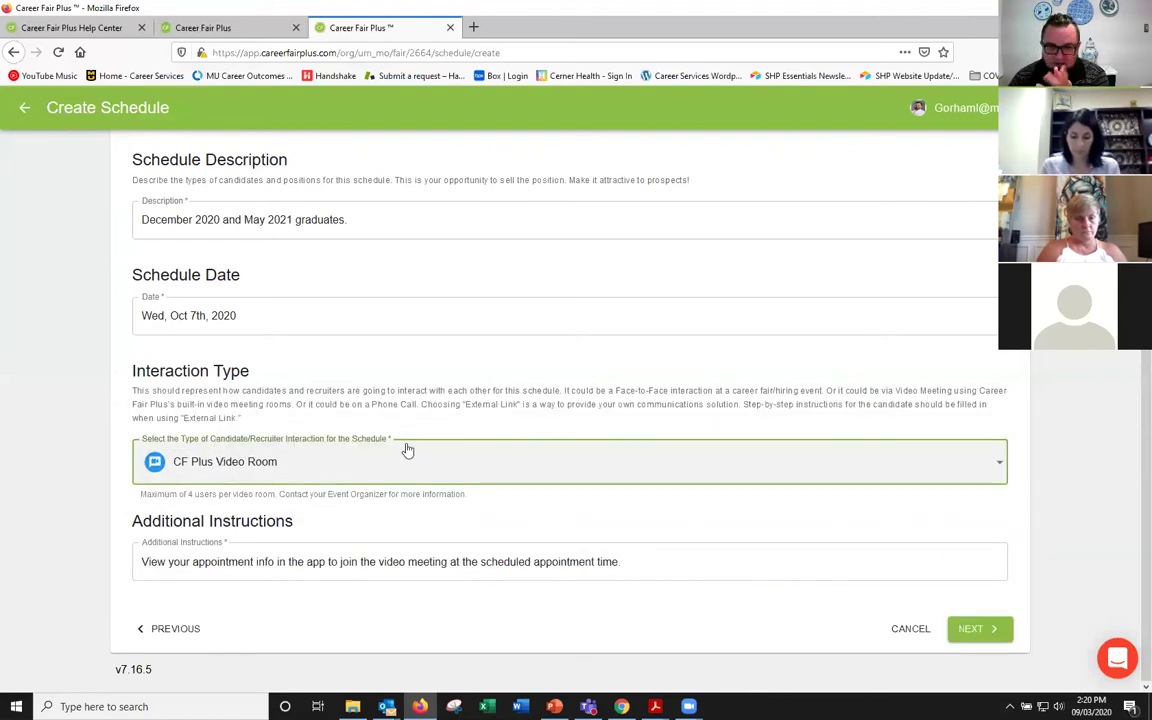
pyautogui.click(971, 629)
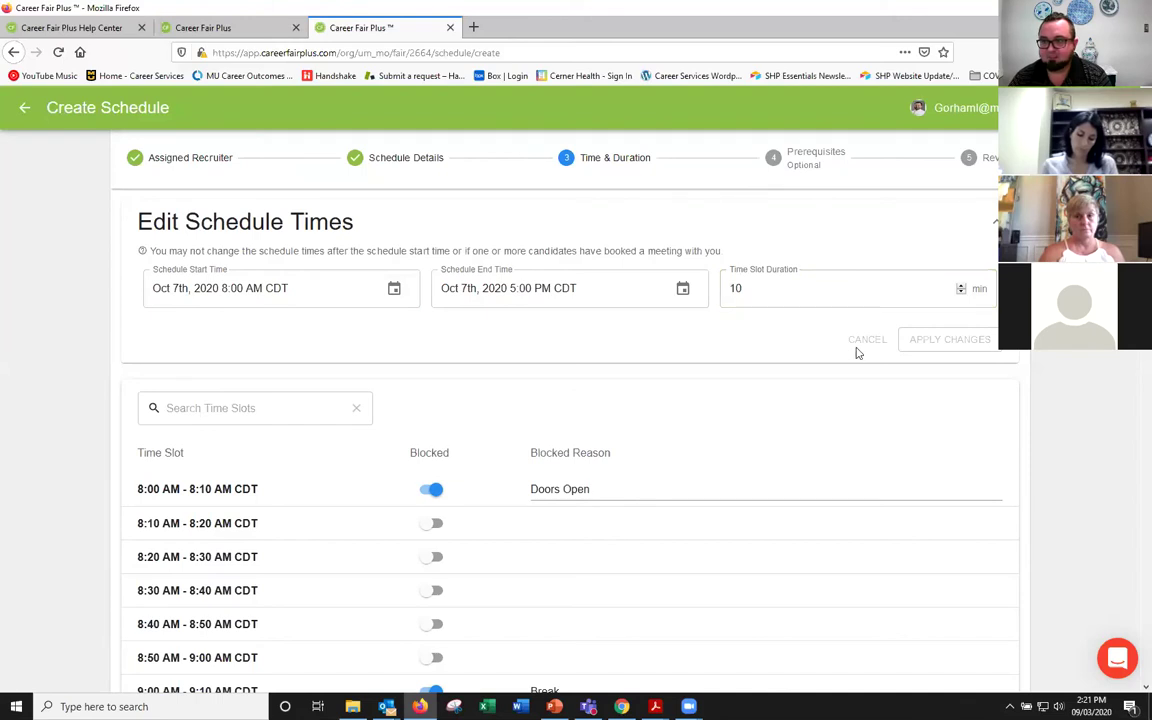
# Step: Settle the Time Slot Duration on 10 minutes and apply it to the time-slot list
pyautogui.doubleClick(963, 287)
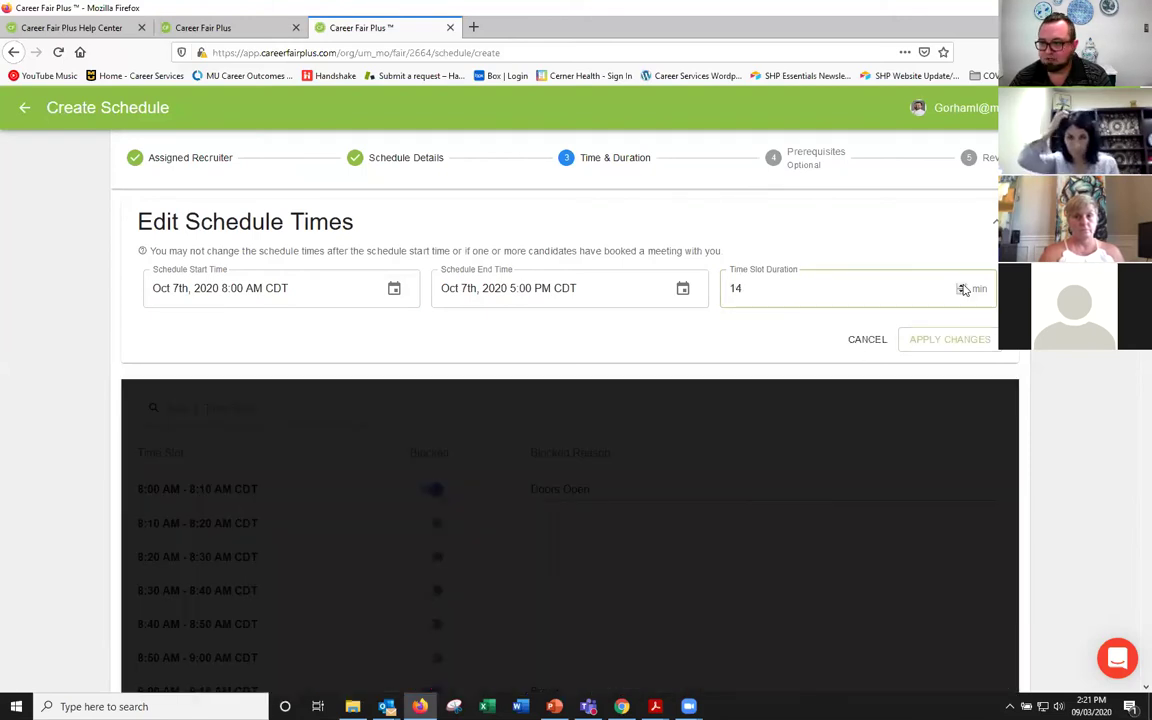
pyautogui.doubleClick(962, 292)
pyautogui.doubleClick(962, 293)
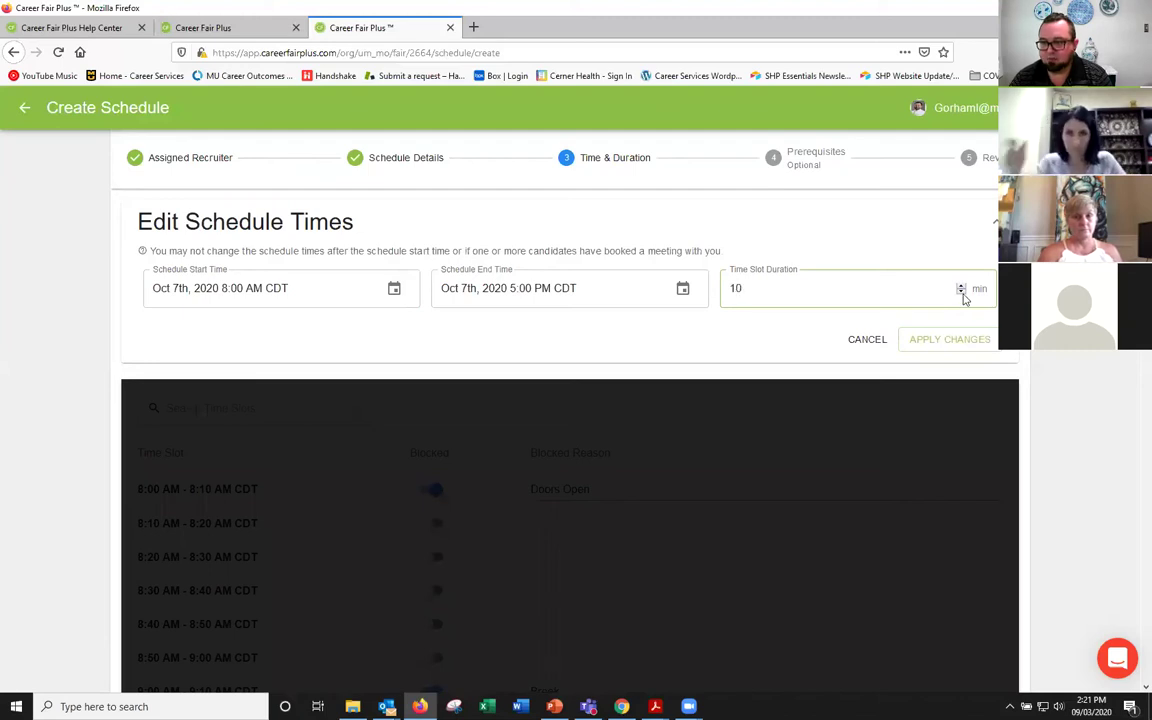
pyautogui.doubleClick(962, 294)
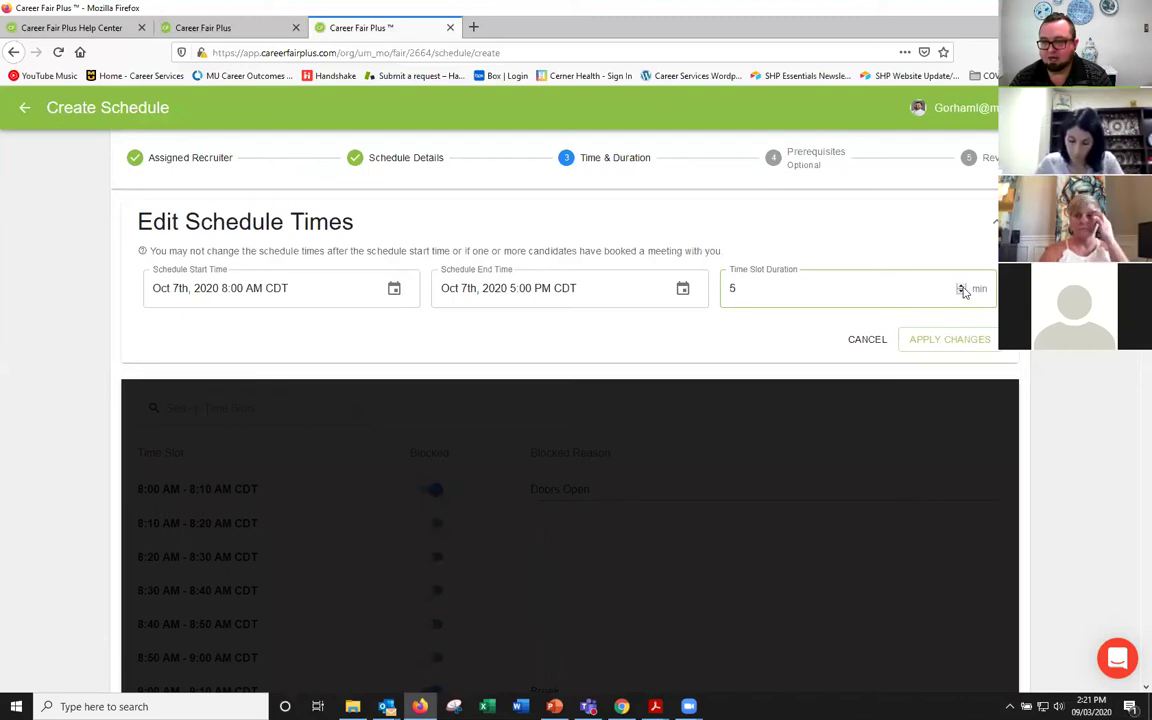
pyautogui.doubleClick(962, 286)
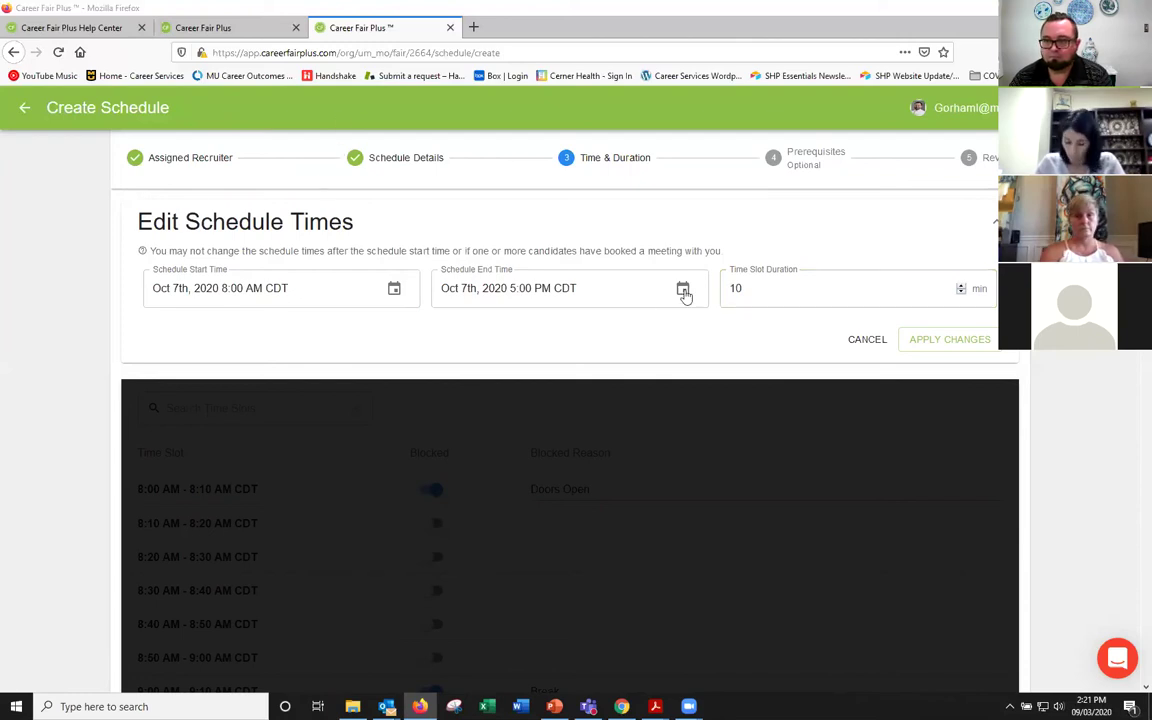
pyautogui.click(876, 218)
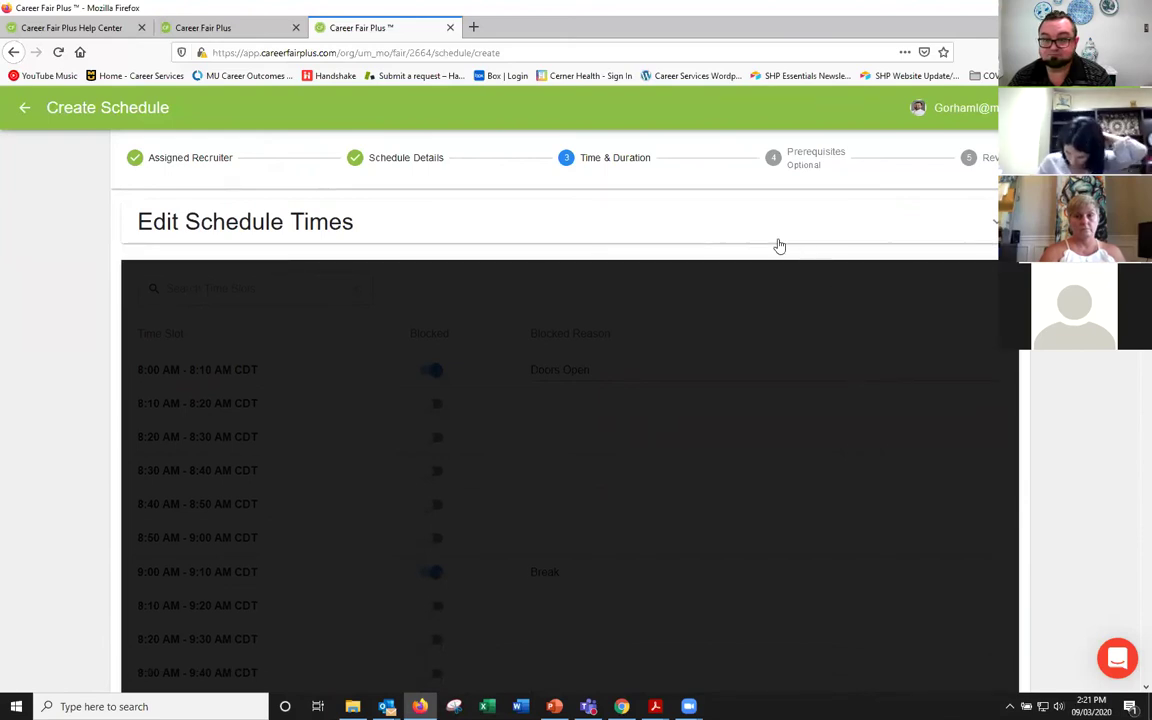
pyautogui.click(777, 240)
pyautogui.click(864, 412)
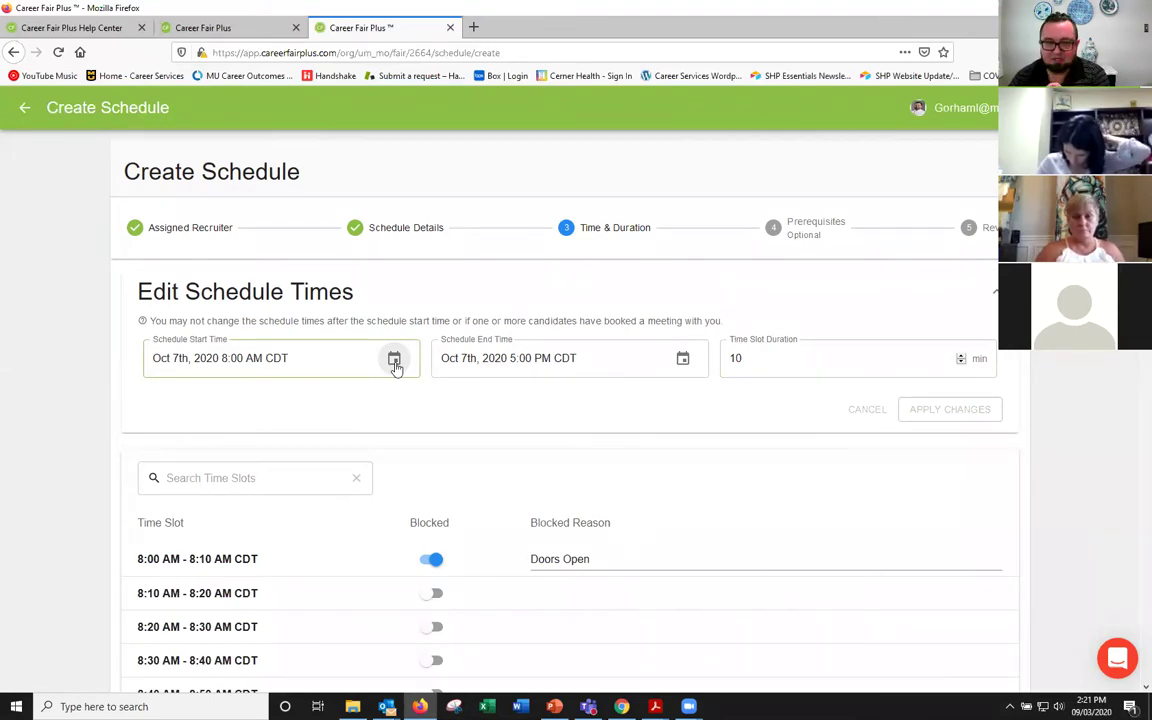
# Step: Set the Oct 7th schedule's start time to 9:00 AM and end time to 4:00 PM
pyautogui.click(394, 360)
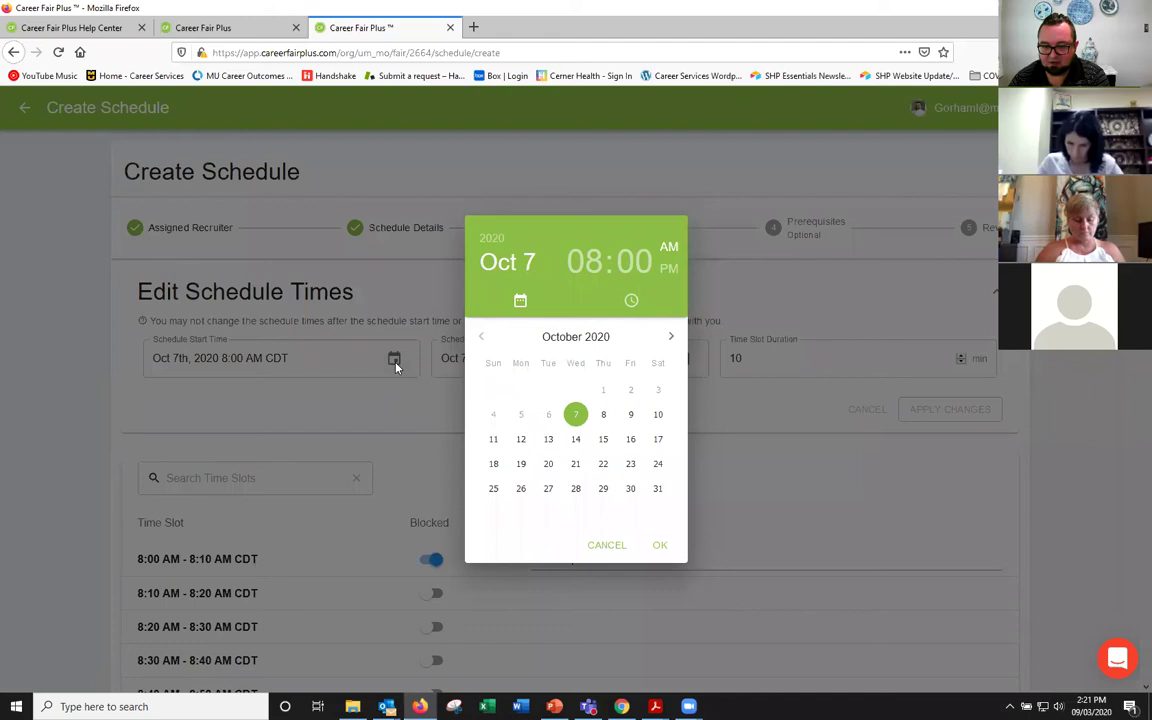
pyautogui.click(596, 263)
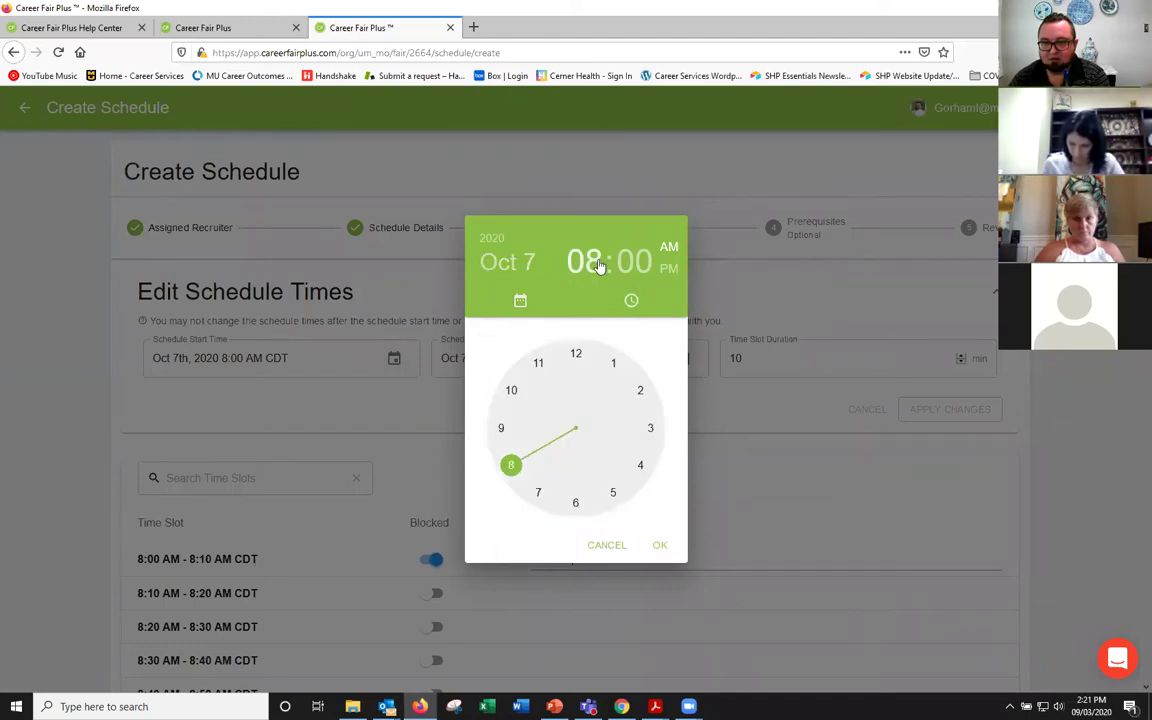
pyautogui.click(503, 429)
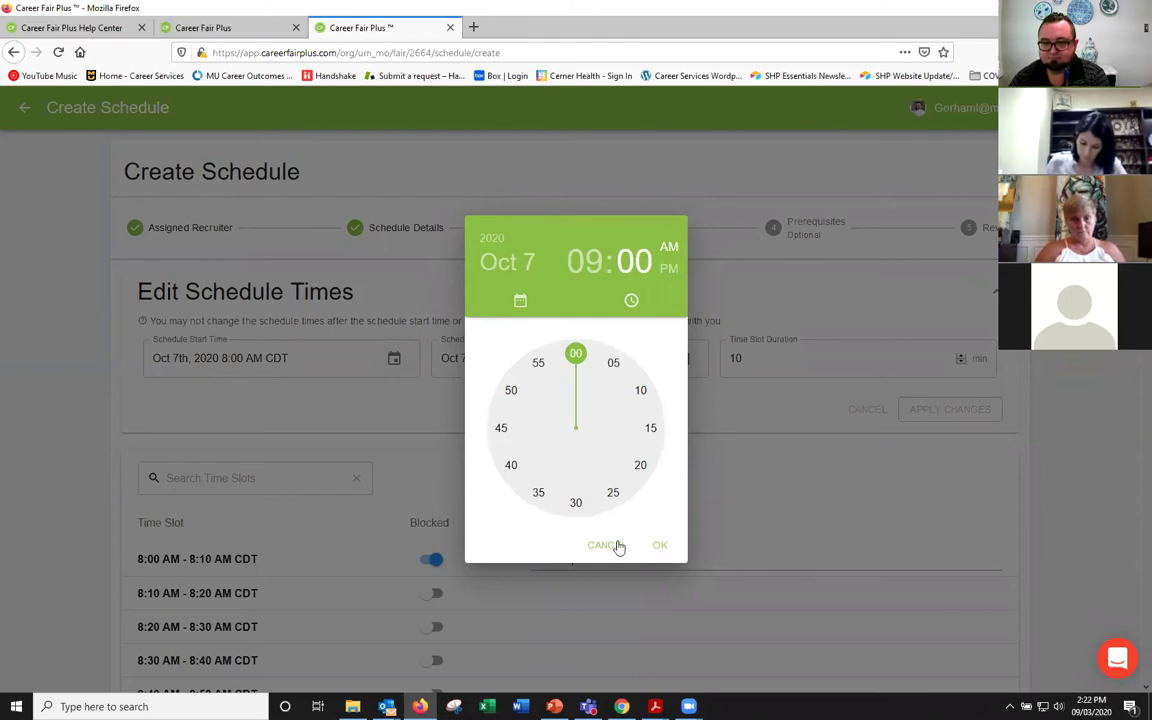
pyautogui.click(659, 547)
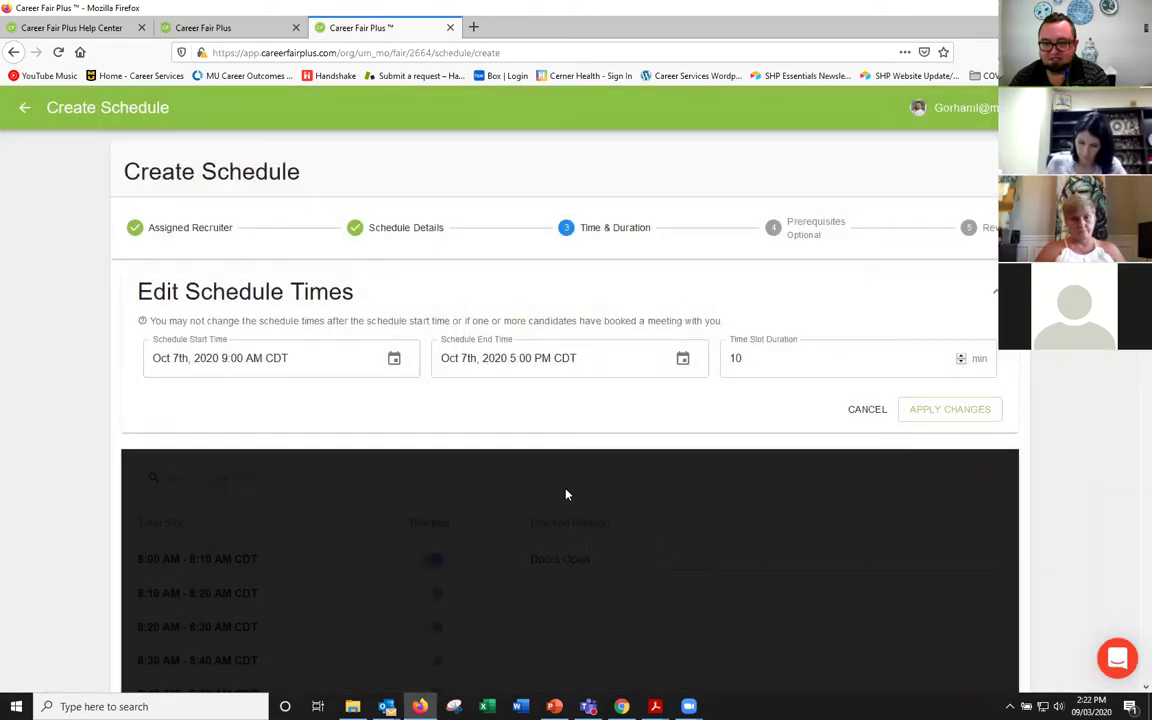
pyautogui.click(685, 360)
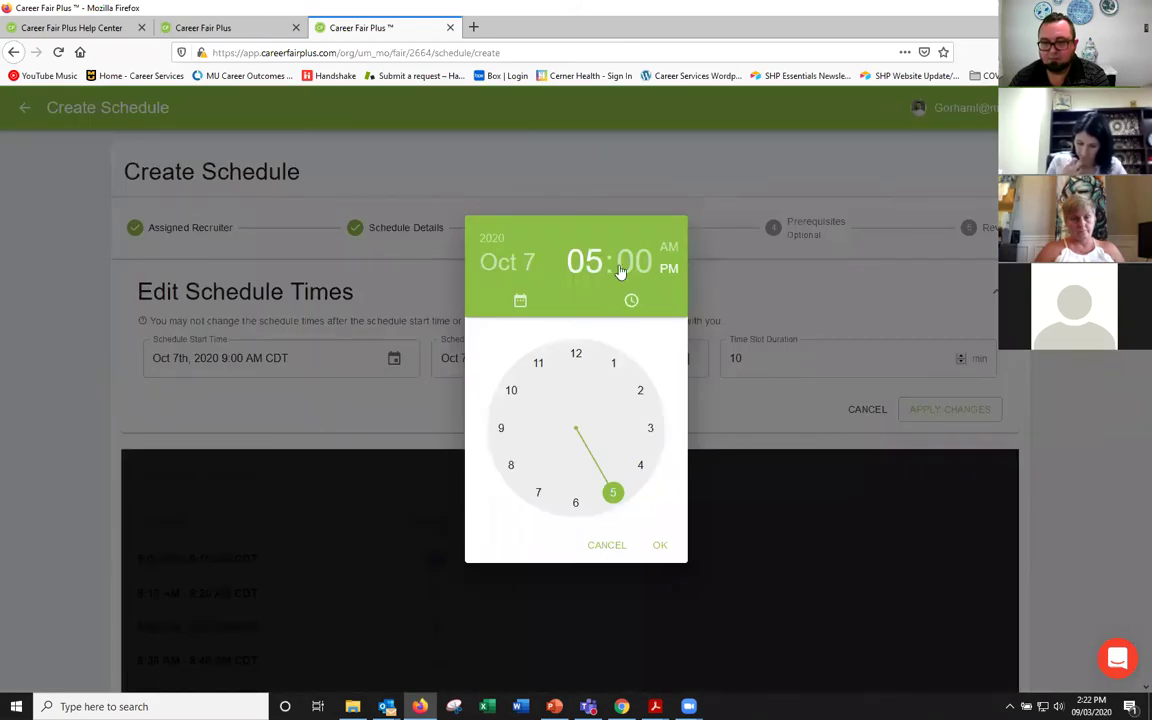
pyautogui.click(640, 470)
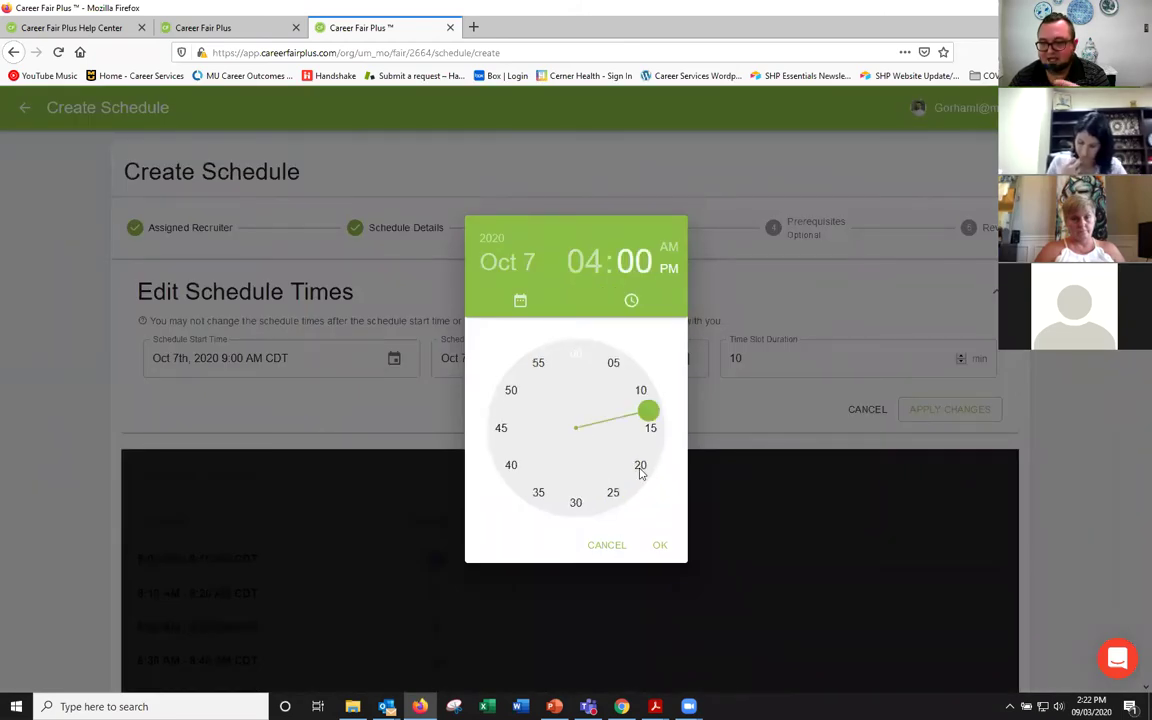
pyautogui.click(662, 545)
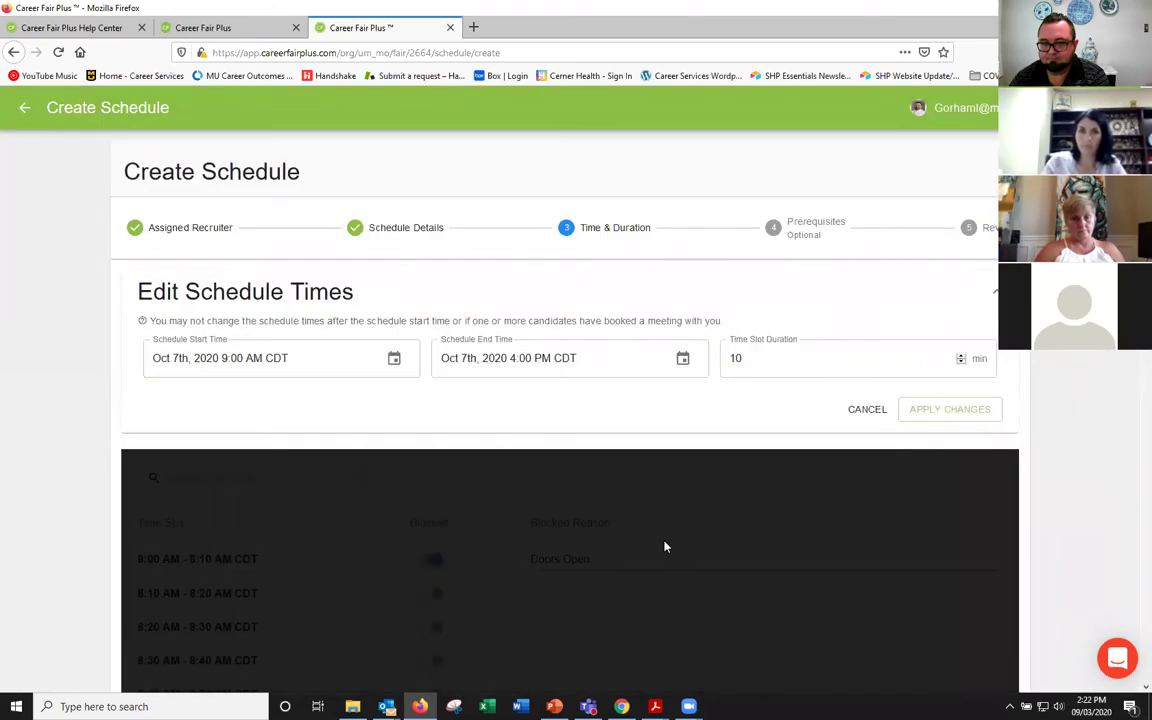
# Step: Apply the 9:00 AM–4:00 PM hours to the time slots
pyautogui.click(947, 411)
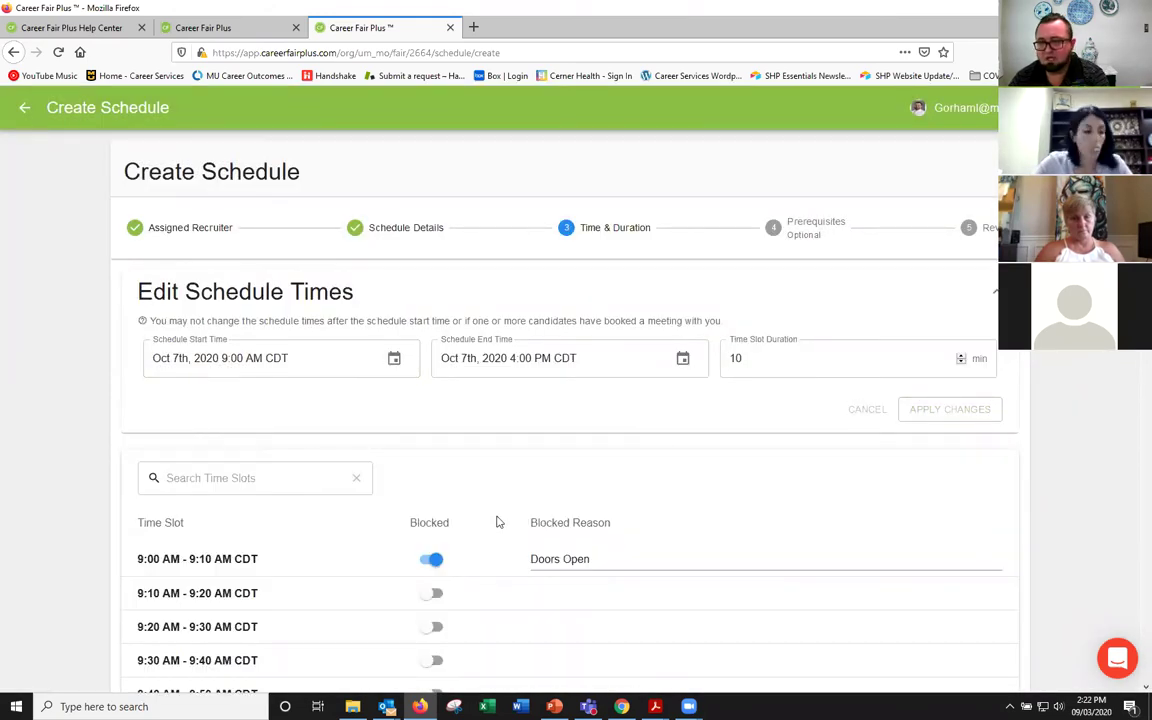
pyautogui.scroll(-1, 497, 520)
pyautogui.scroll(-4, 497, 520)
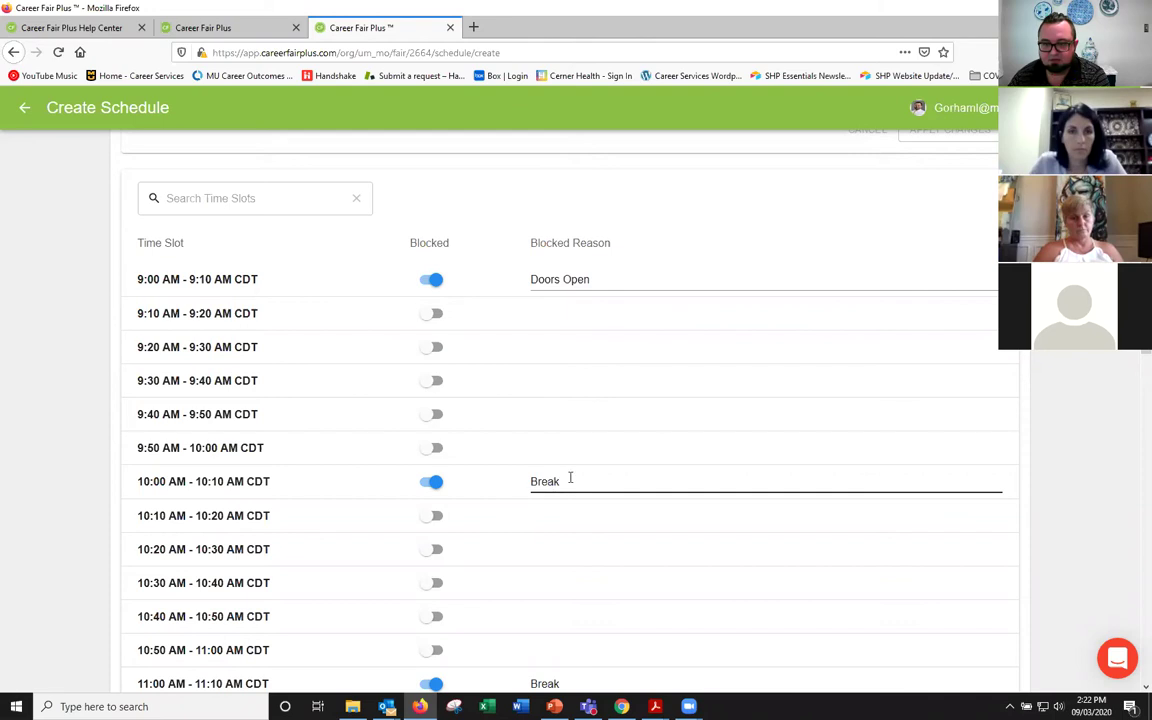
pyautogui.scroll(-3, 570, 478)
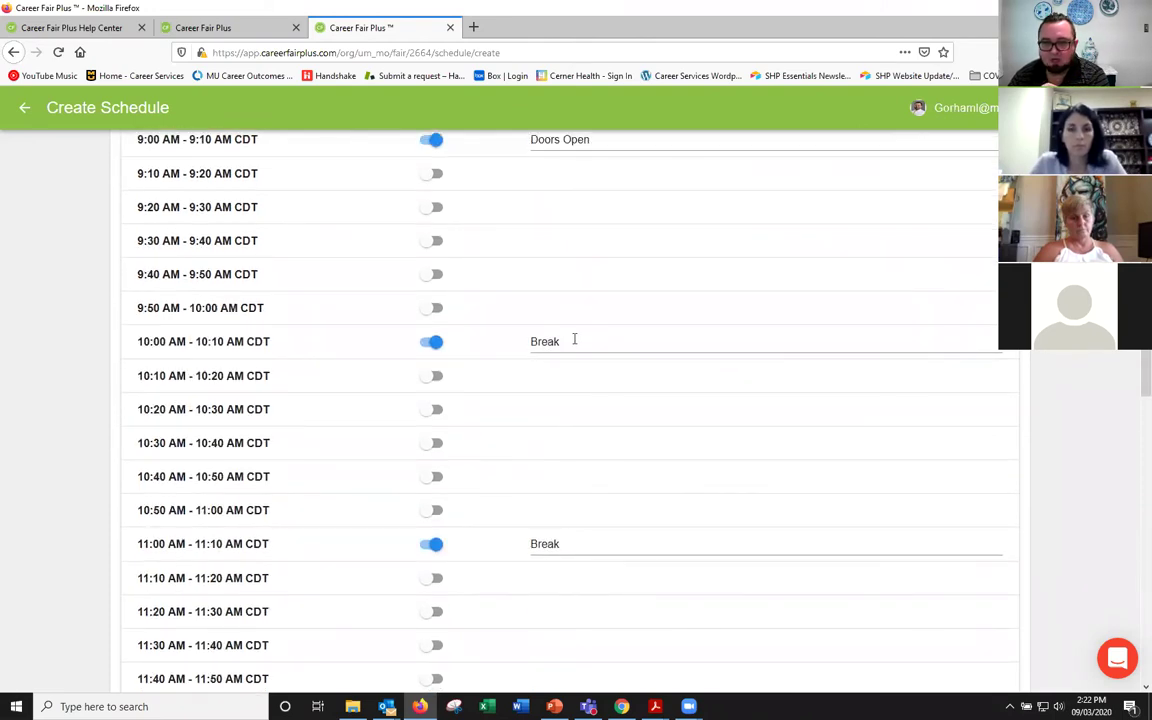
pyautogui.scroll(-1, 574, 340)
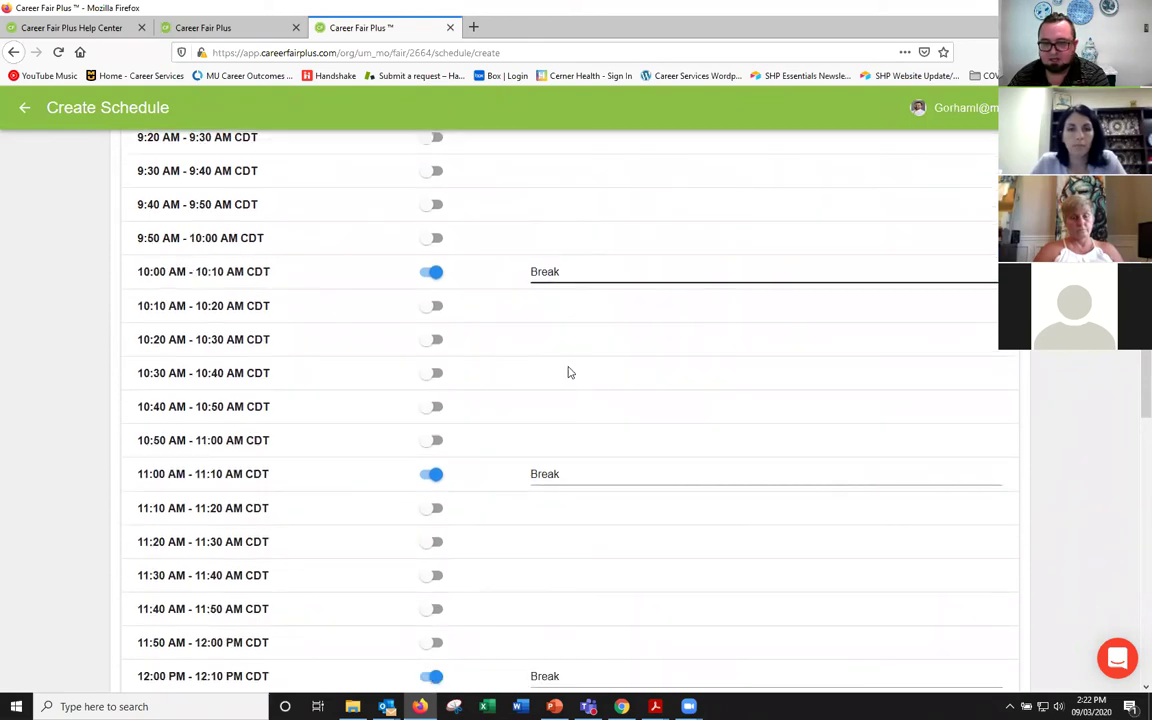
# Step: Block the 11:00 and 11:10 AM slots with the reason 'Lunch'
pyautogui.doubleClick(573, 476)
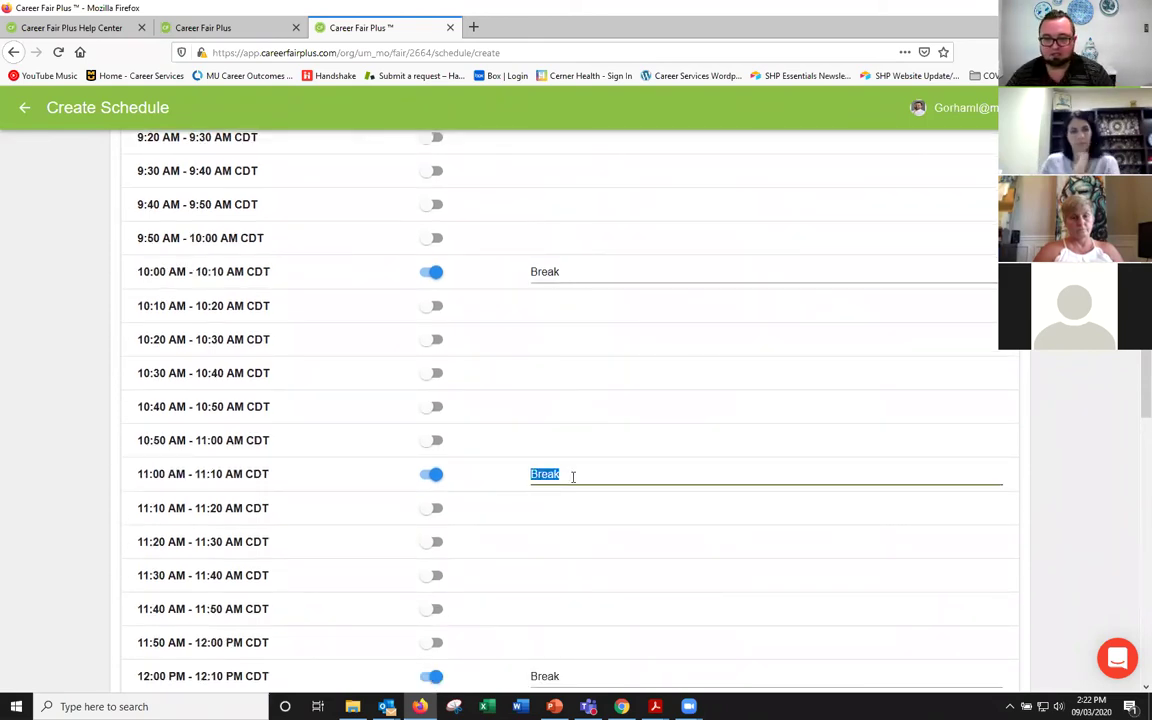
pyautogui.write('Lunch')
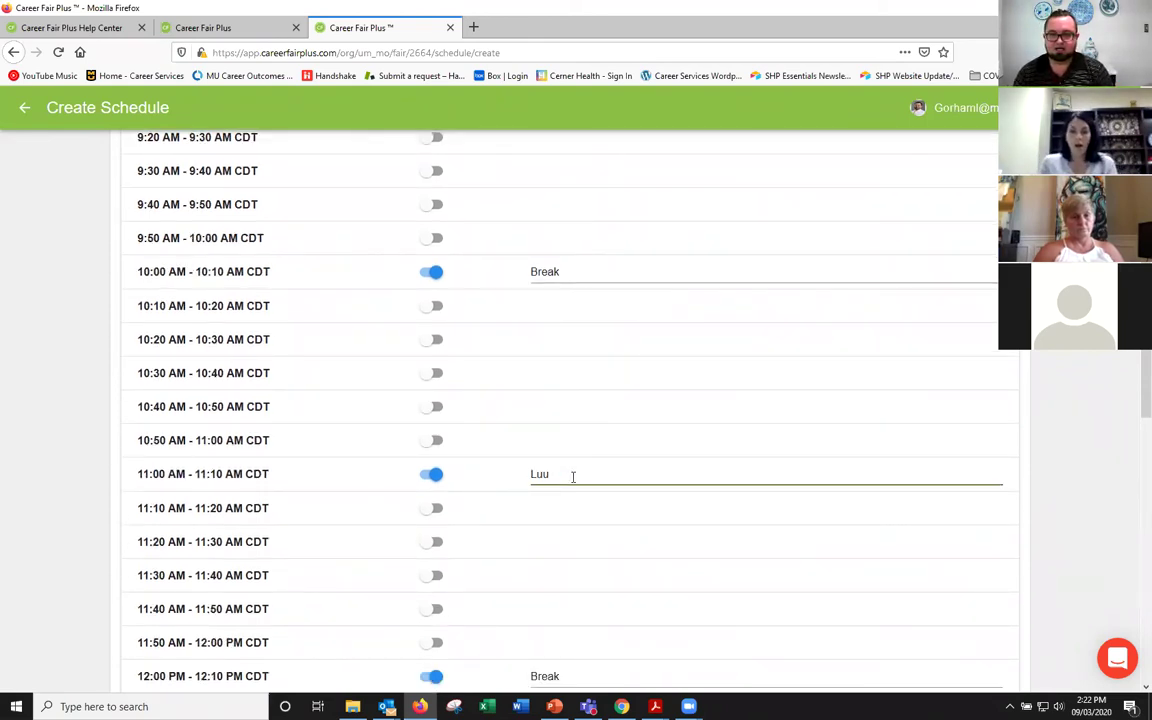
pyautogui.press('BackSpace')
pyautogui.press('BackSpace')
pyautogui.press('BackSpace')
pyautogui.write('nch')
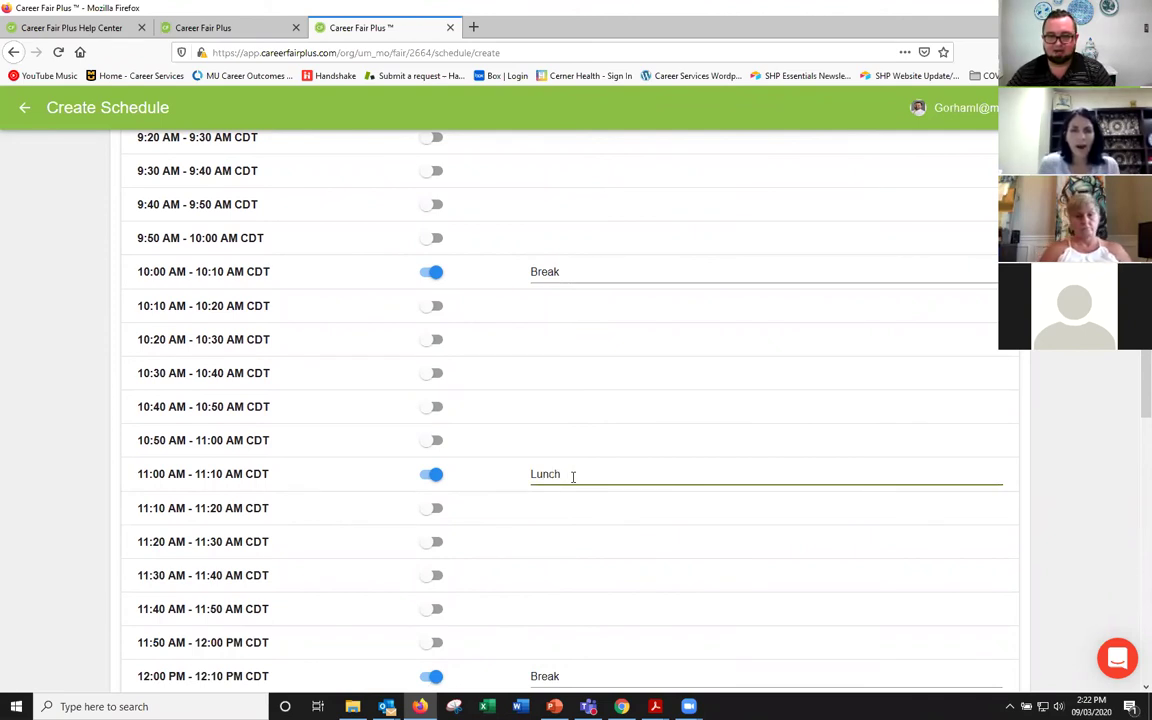
pyautogui.click(435, 510)
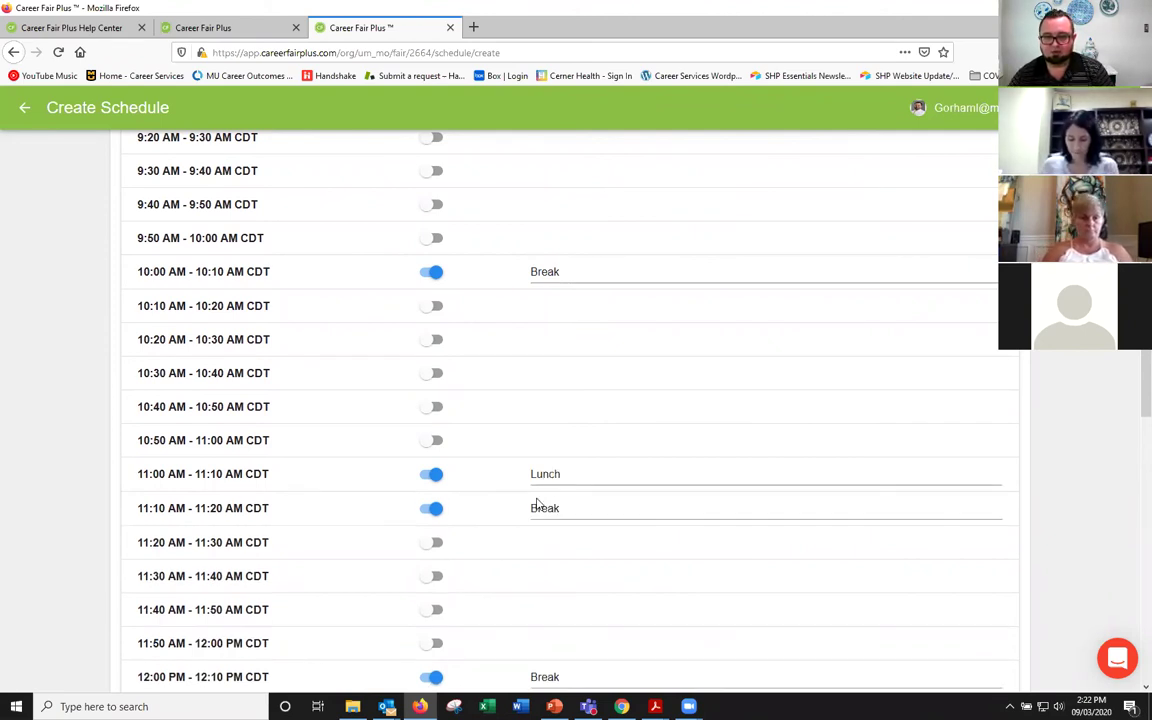
pyautogui.doubleClick(543, 508)
pyautogui.write('Lunch')
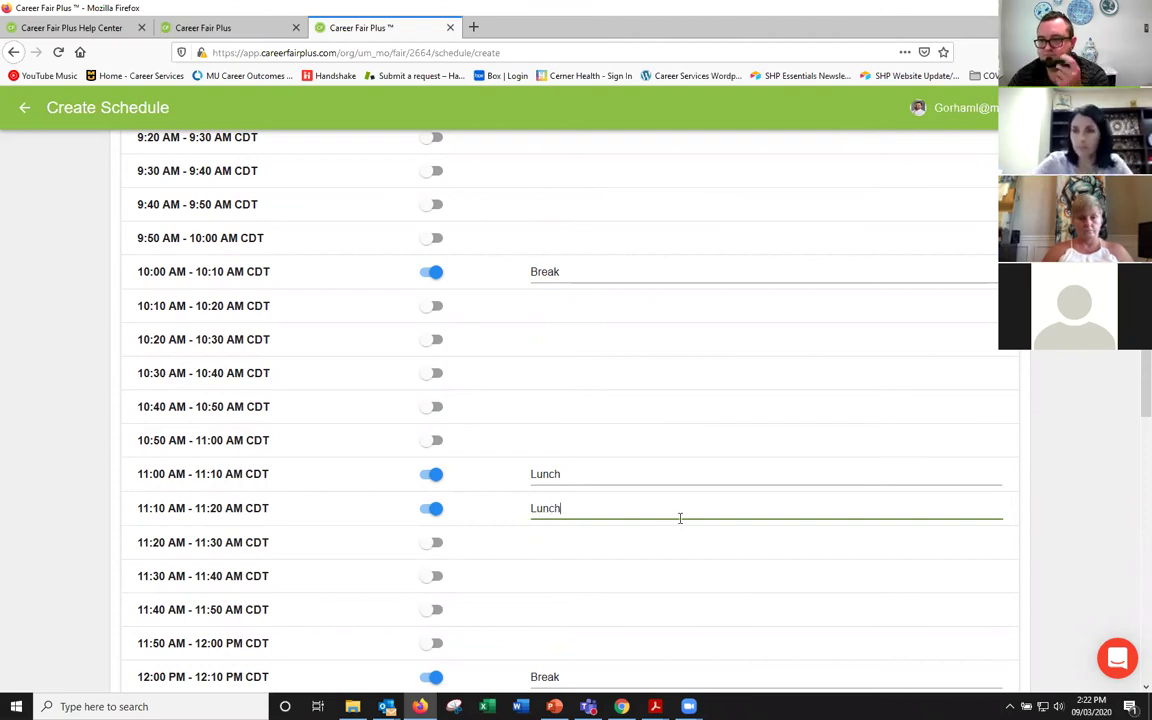
pyautogui.scroll(-5, 684, 513)
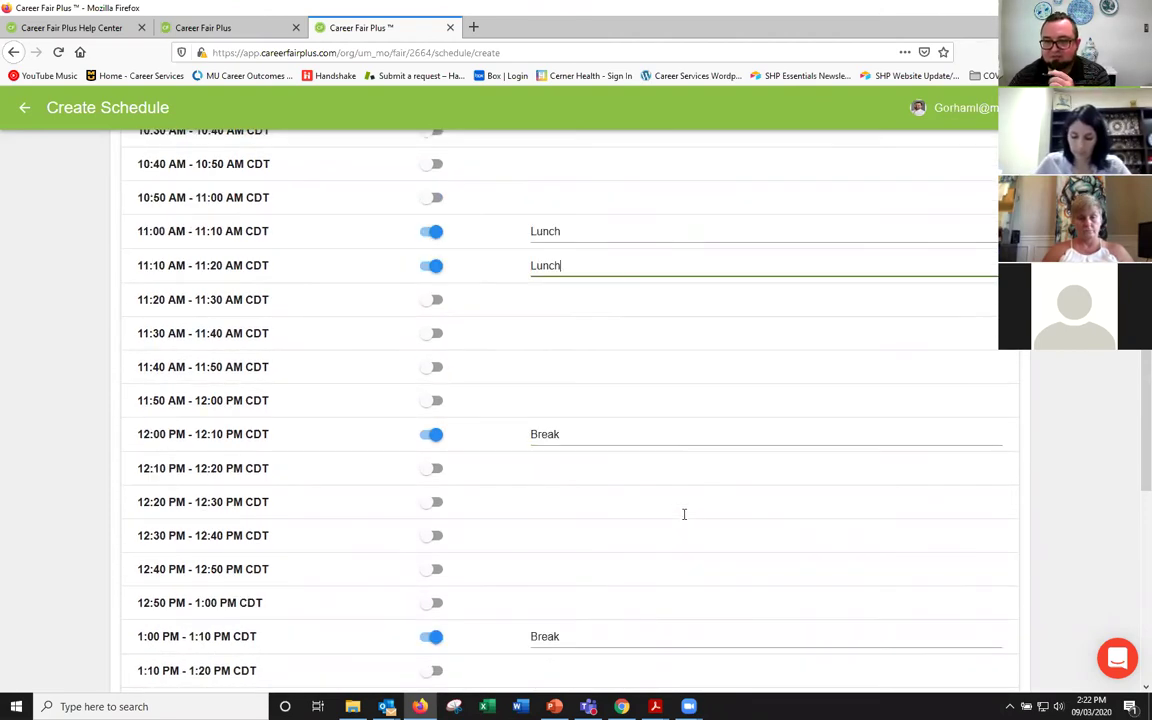
pyautogui.scroll(-8, 684, 519)
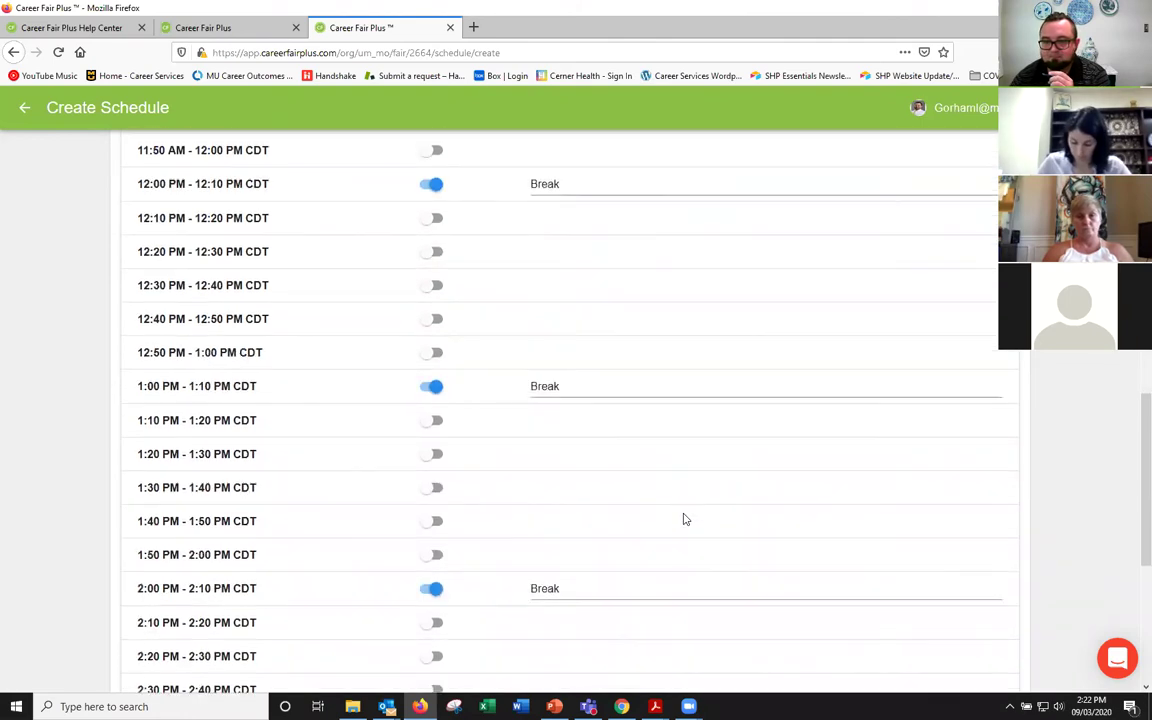
pyautogui.scroll(-4, 684, 519)
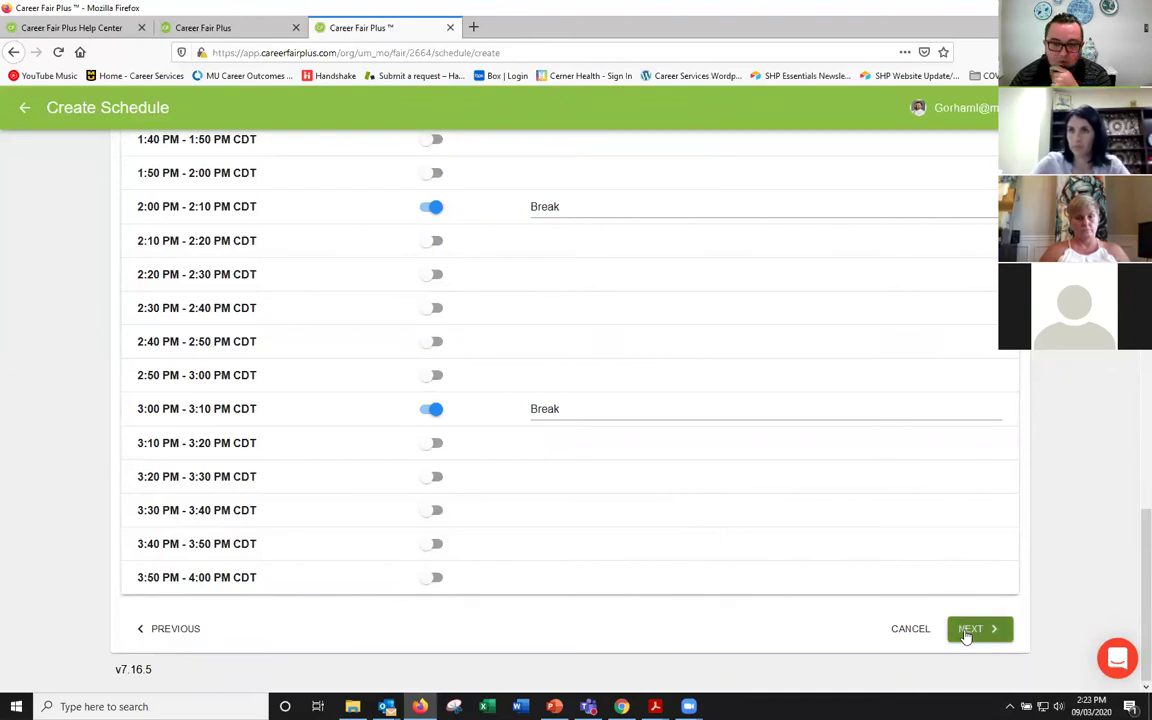
# Step: Advance to Prerequisites, enable them, and tick Degree Level to view its options
pyautogui.click(966, 630)
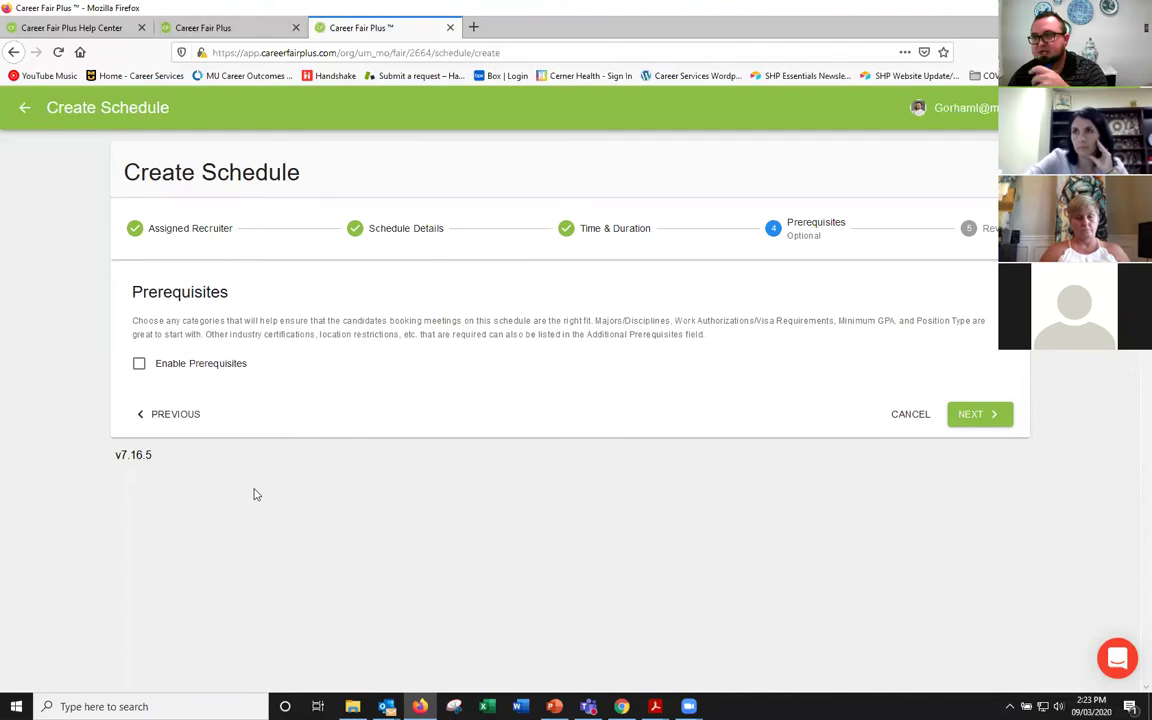
pyautogui.click(139, 365)
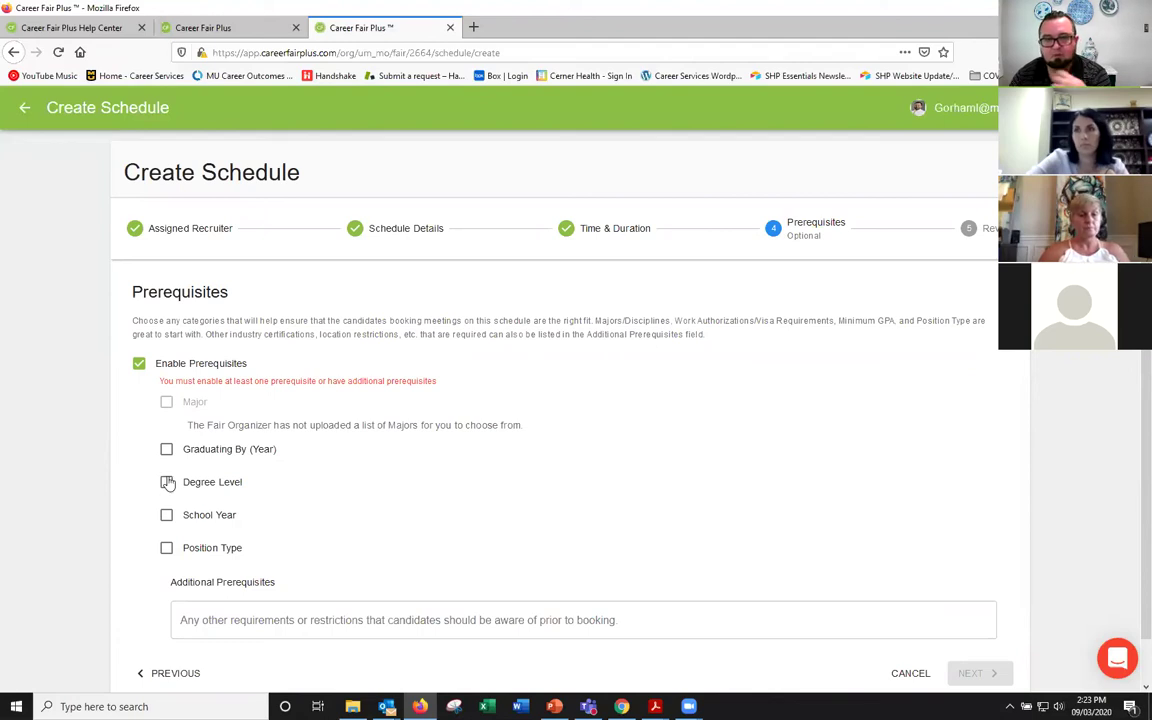
pyautogui.click(167, 482)
pyautogui.click(231, 507)
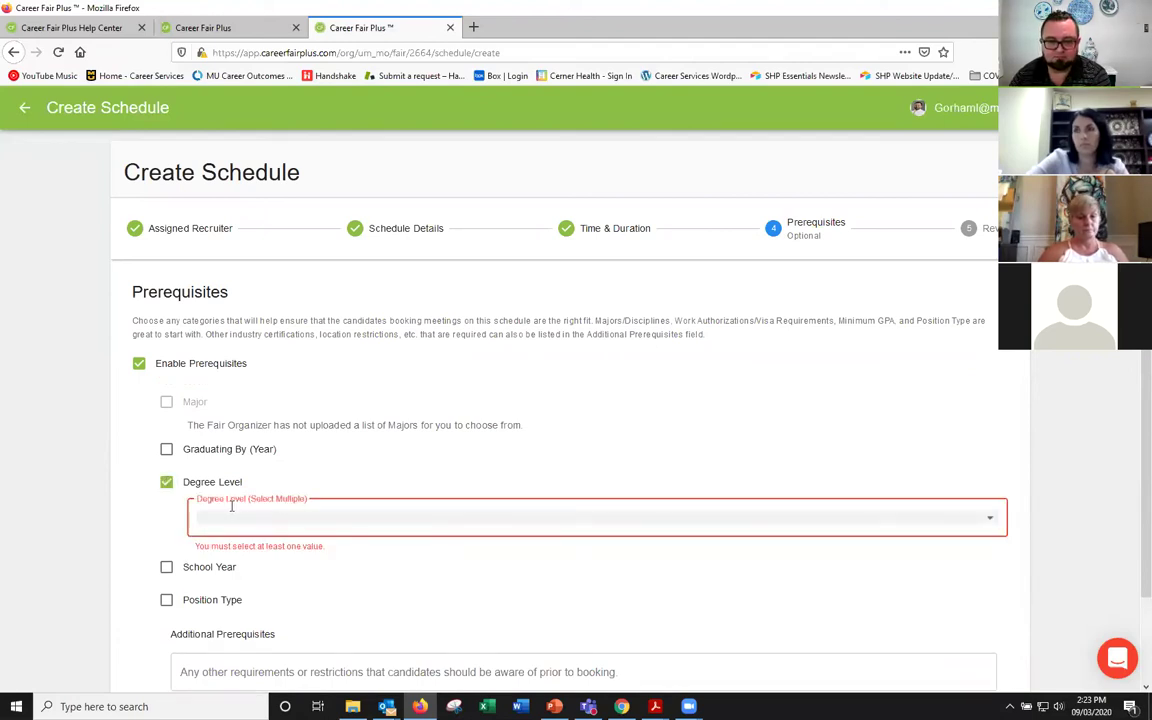
pyautogui.scroll(-1, 252, 517)
# Step: Look at the Graduating By (Year) options, then untick both it and Degree Level
pyautogui.click(167, 381)
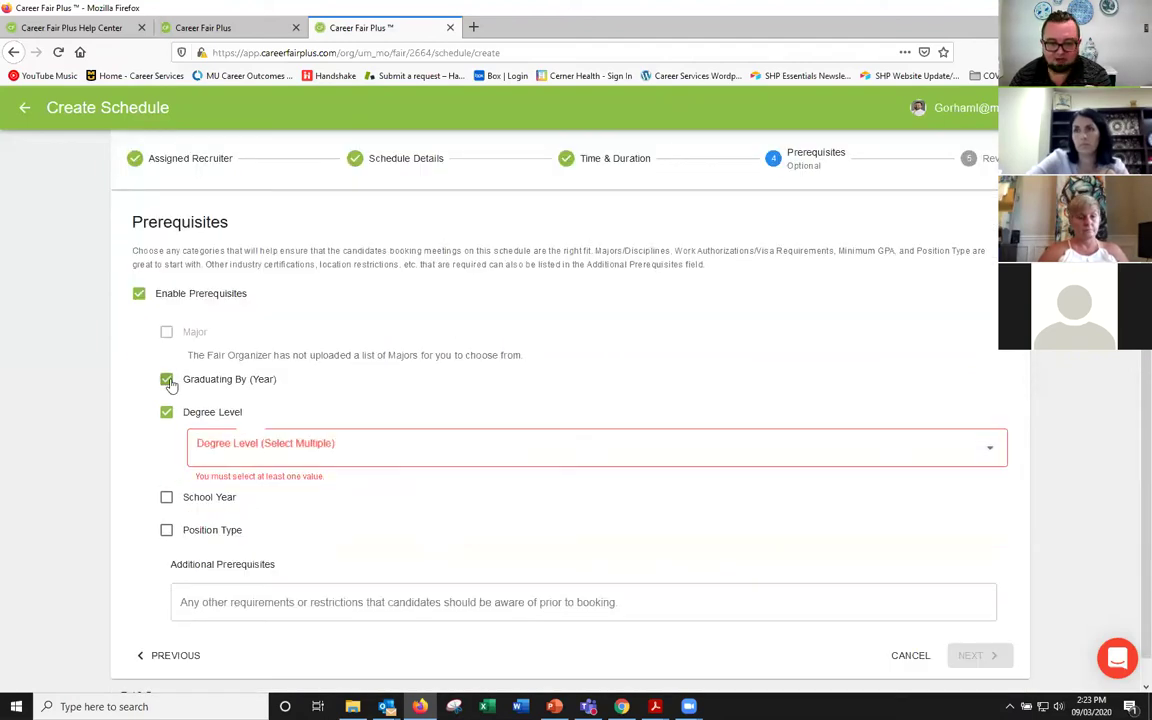
pyautogui.click(213, 420)
pyautogui.click(233, 418)
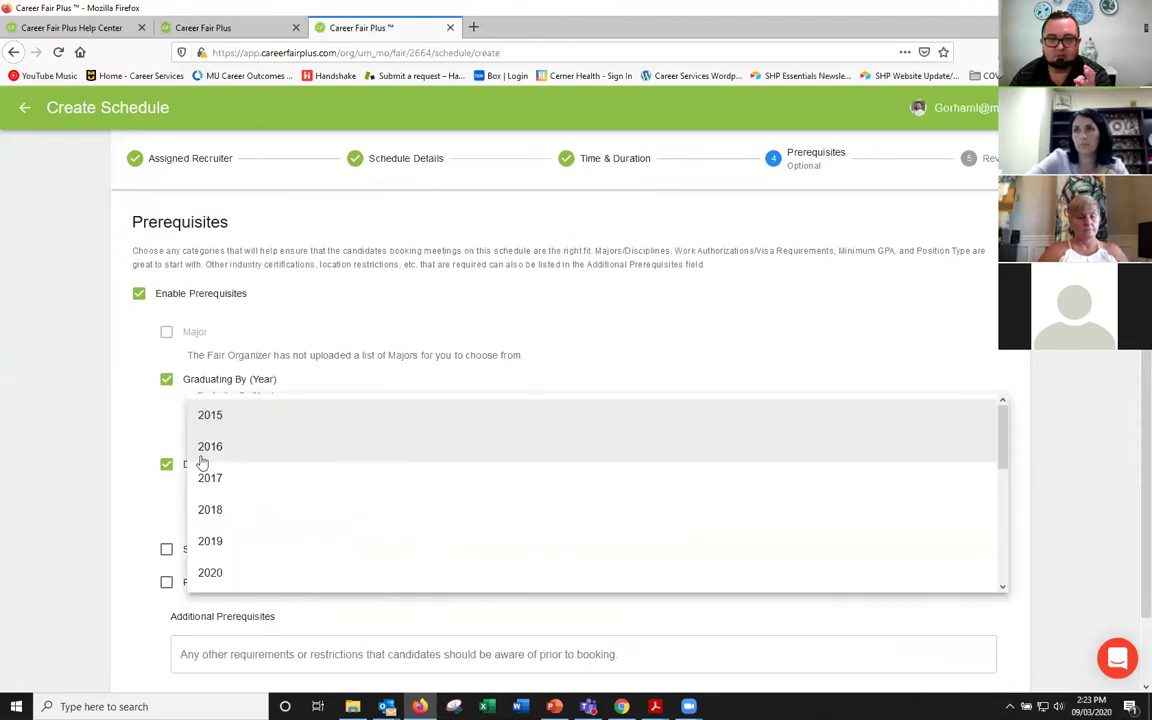
pyautogui.click(157, 420)
pyautogui.click(166, 379)
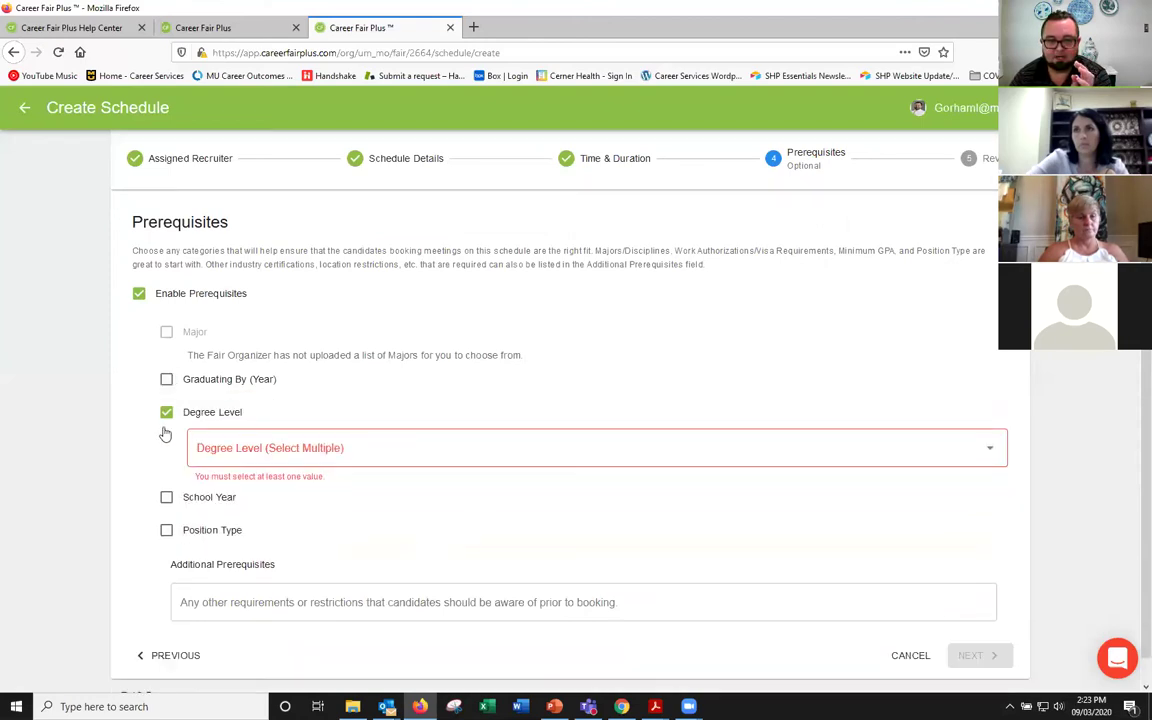
pyautogui.click(166, 411)
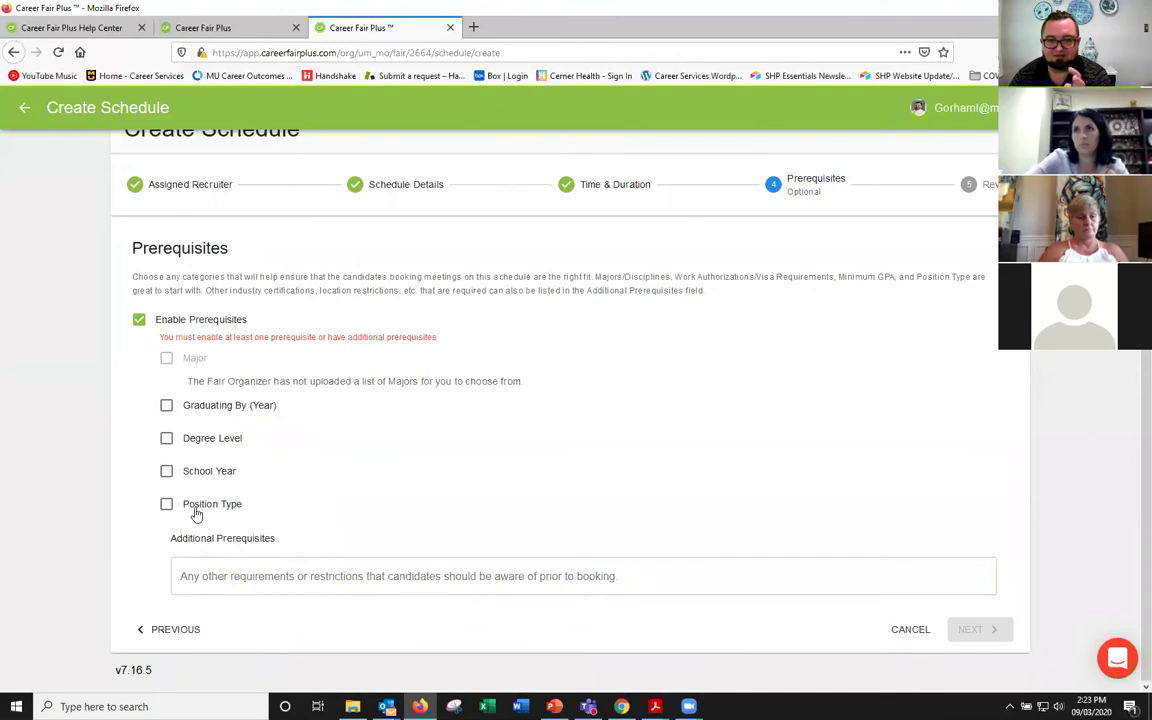
# Step: Enter 'Health Science major' in the Additional Prerequisites field
pyautogui.click(236, 570)
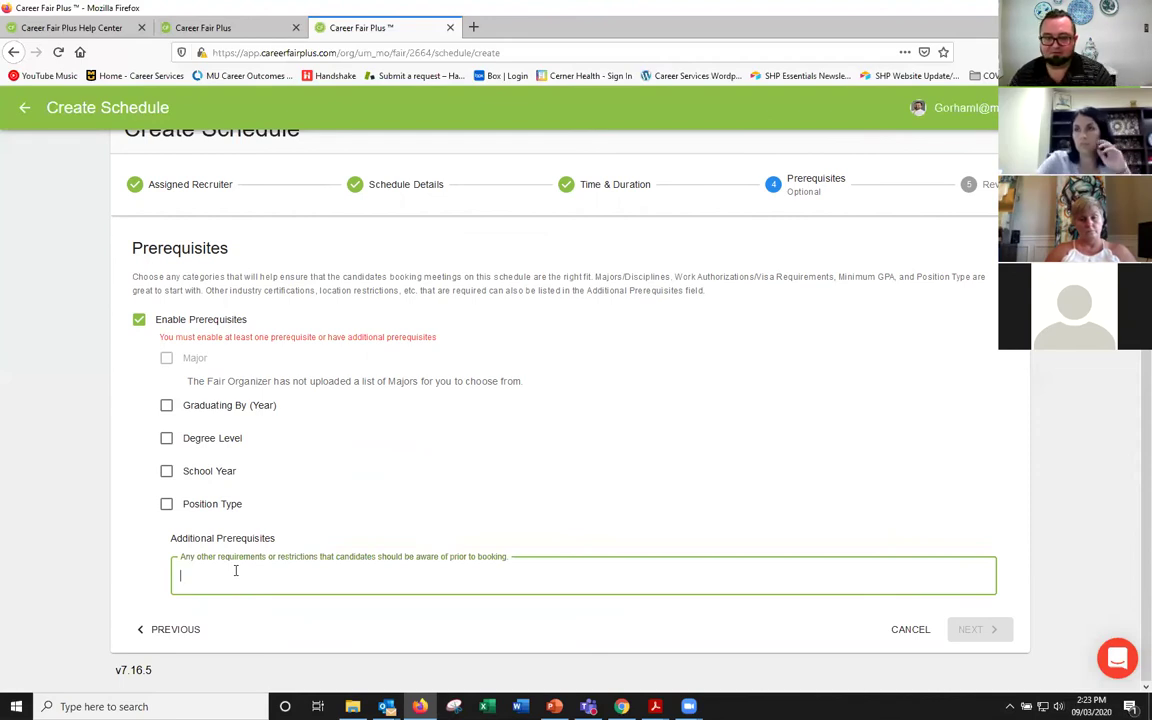
pyautogui.write('Healht fo')
pyautogui.press('BackSpace')
pyautogui.press('BackSpace')
pyautogui.press('BackSpace')
pyautogui.press('BackSpace')
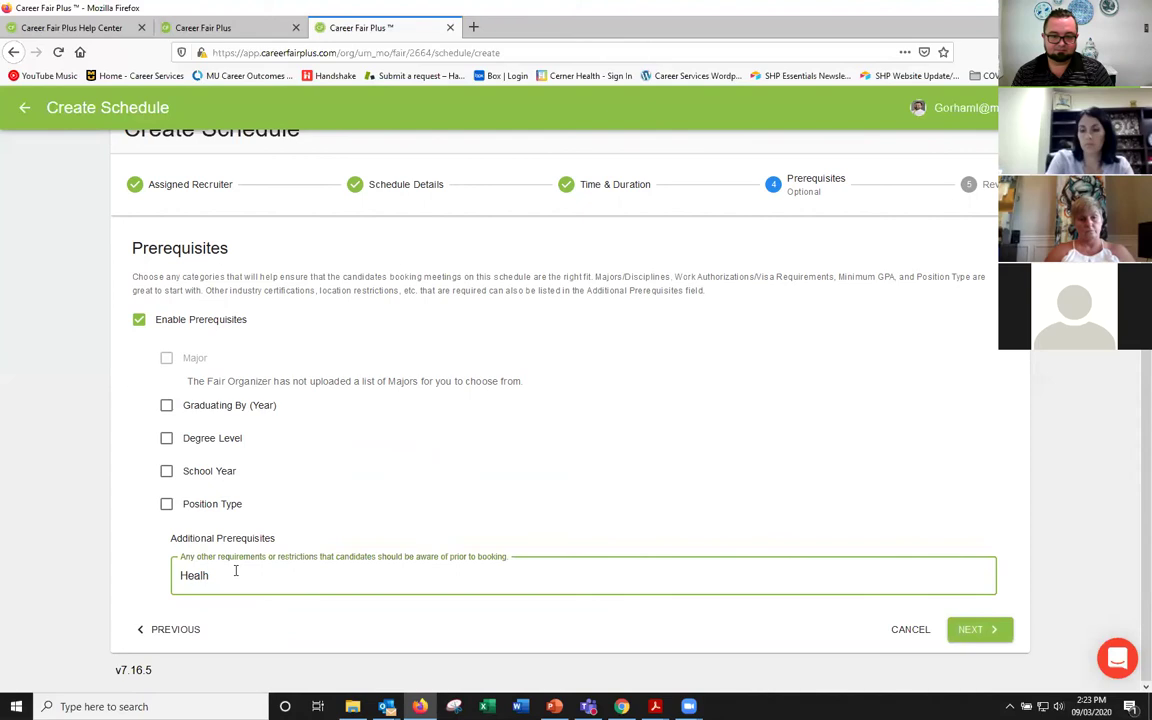
pyautogui.write('h Science major')
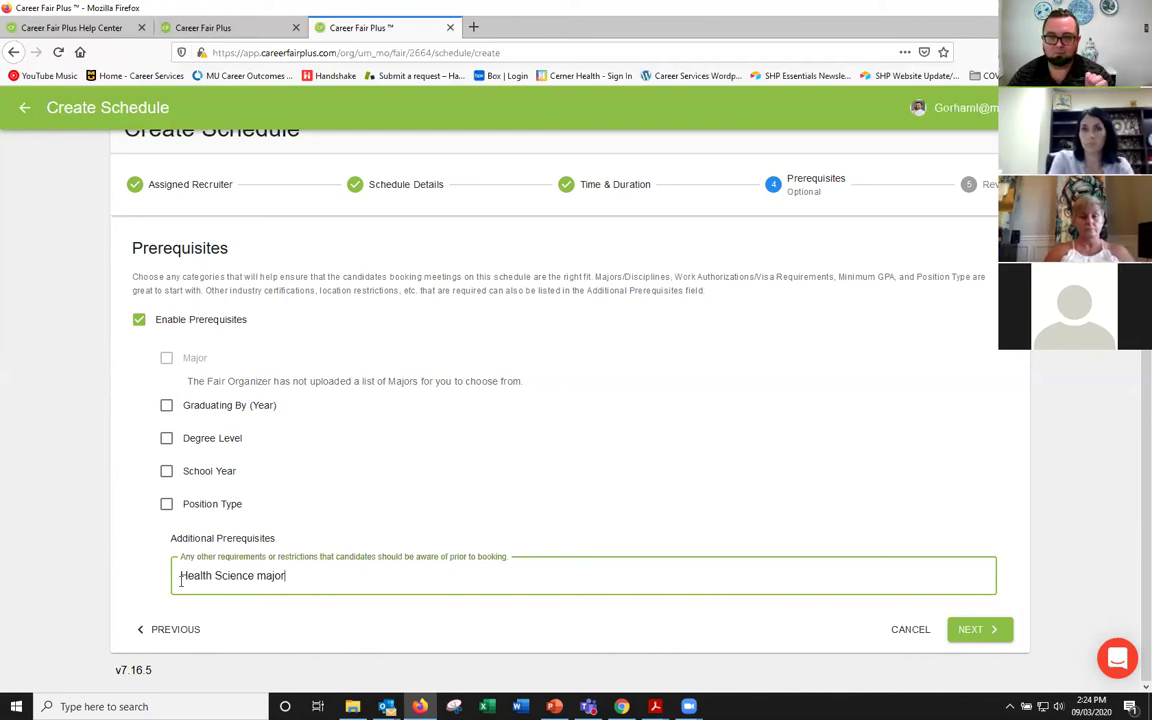
# Step: Uncheck Enable Prerequisites for this schedule
pyautogui.click(137, 322)
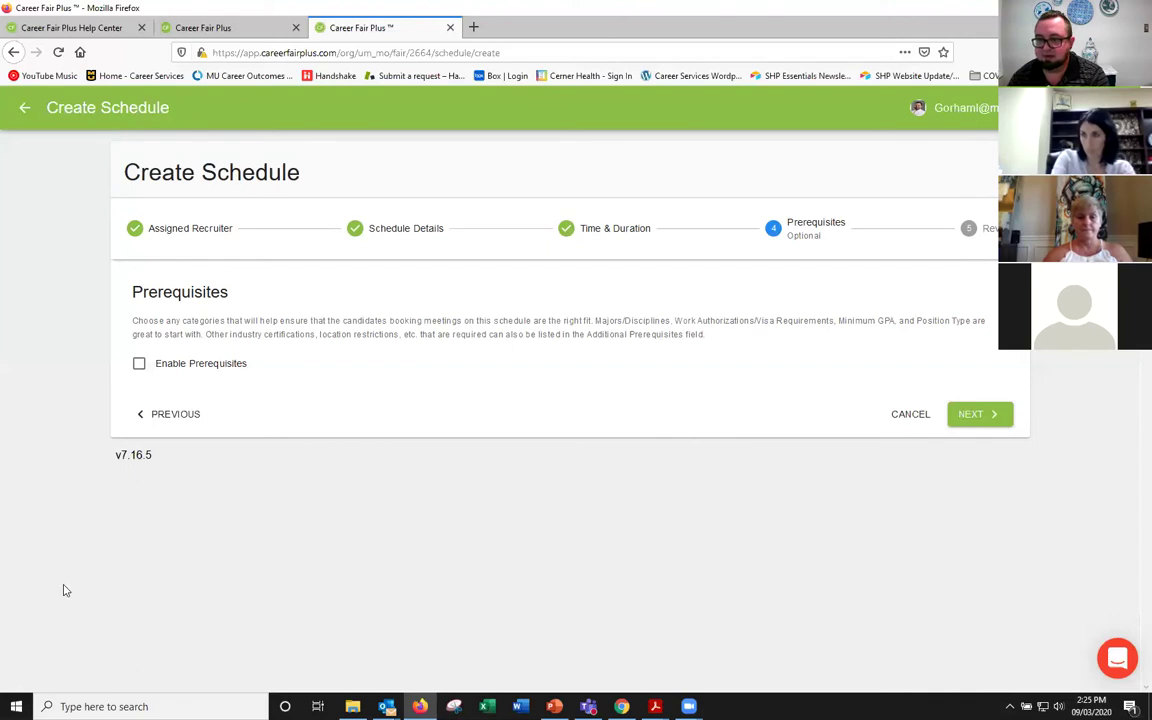
# Step: Review the Full-time positions schedule's time slots, then publish it with 0/34 appointments booked
pyautogui.click(957, 414)
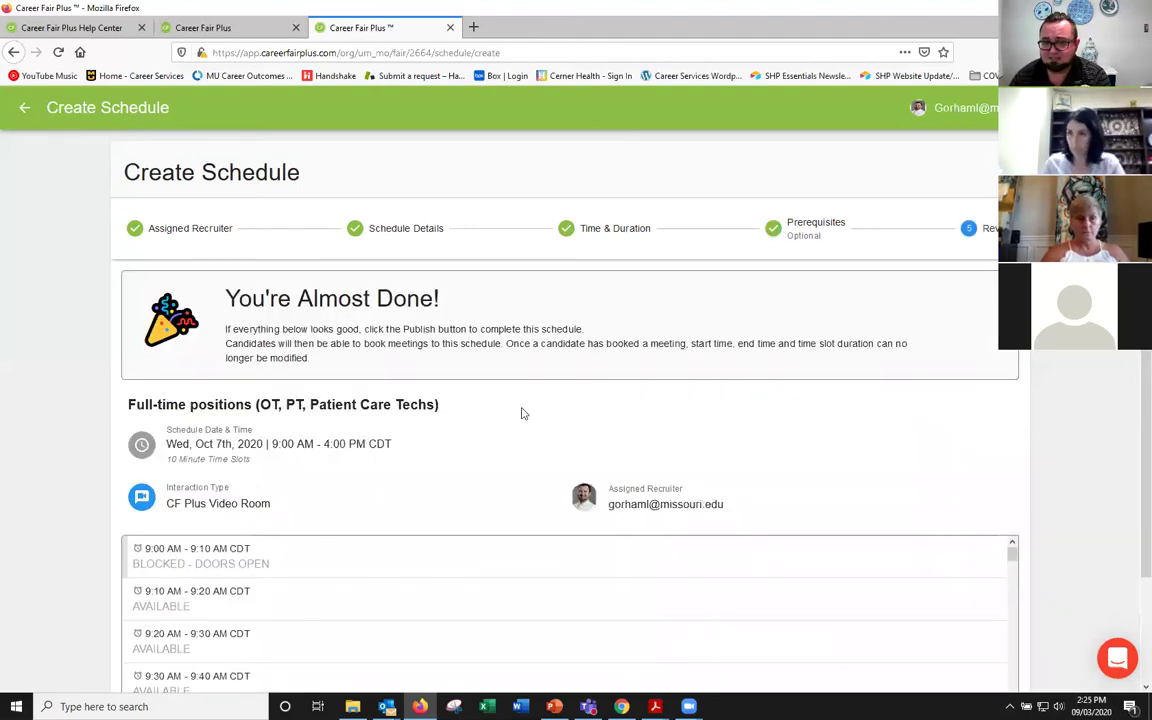
pyautogui.scroll(-2, 521, 413)
pyautogui.scroll(1, 521, 413)
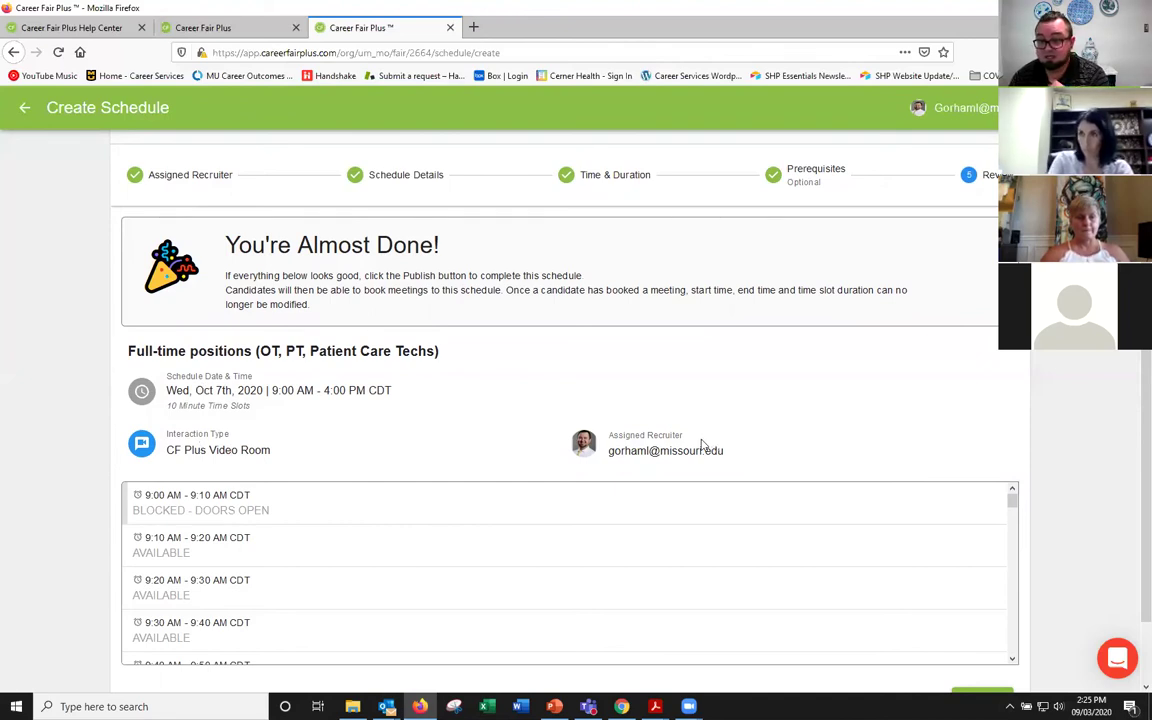
pyautogui.scroll(-5, 578, 509)
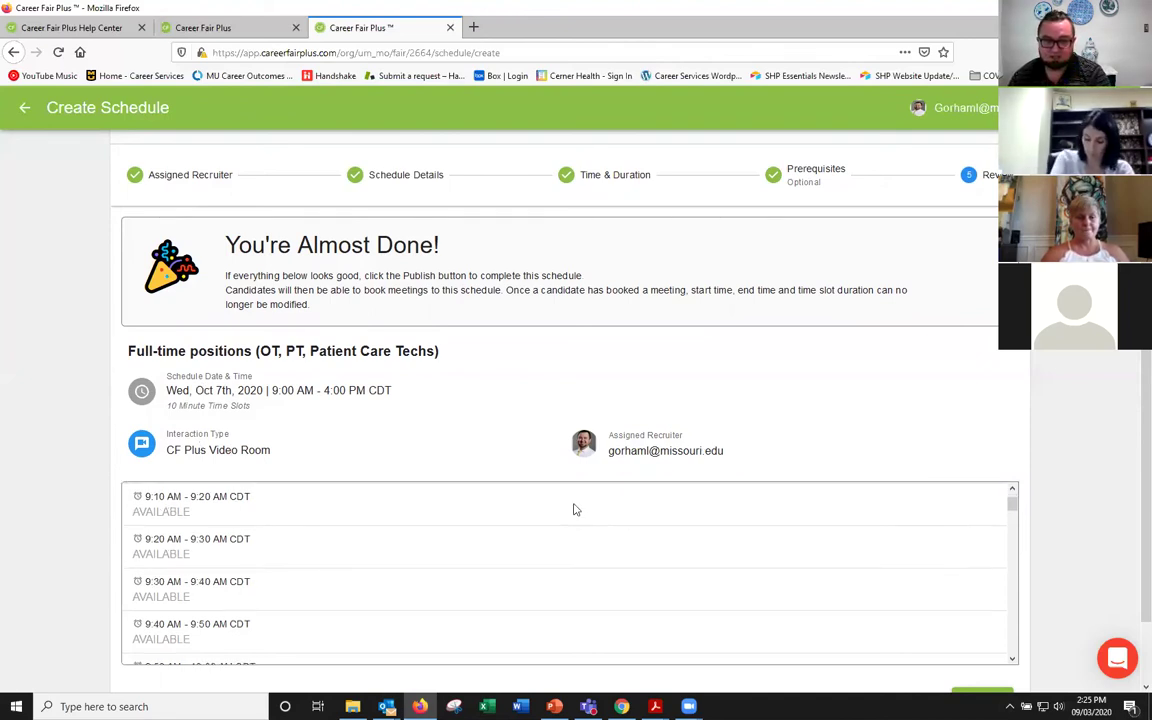
pyautogui.scroll(-2, 764, 411)
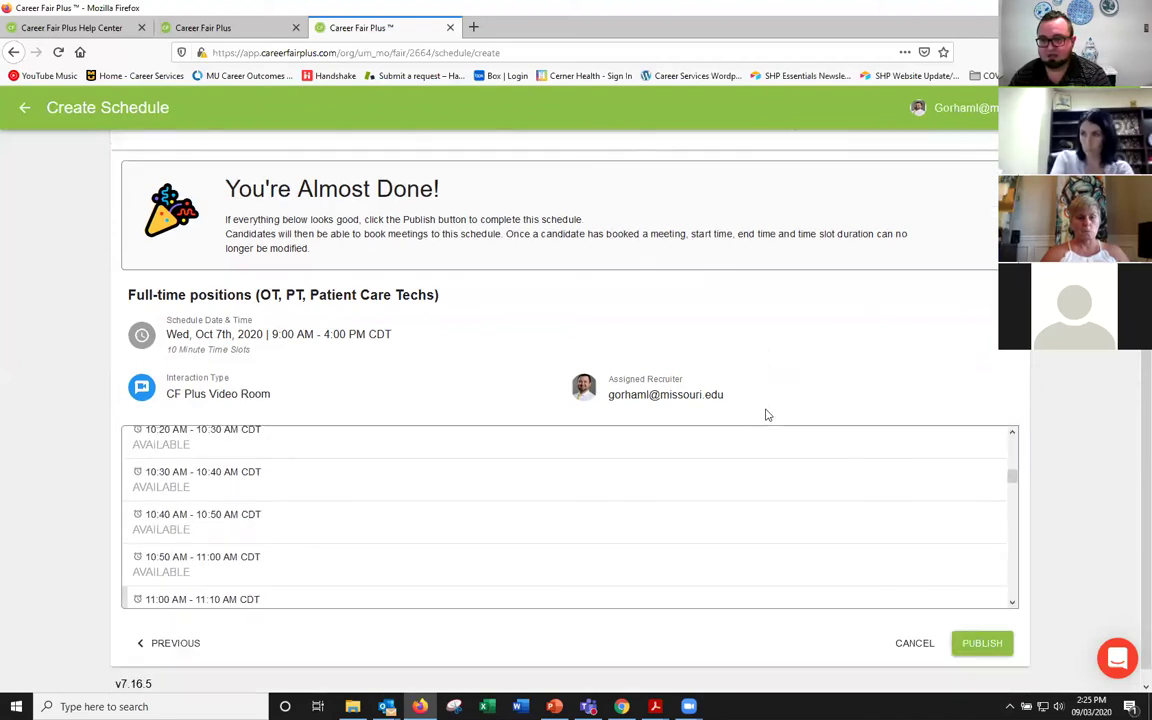
pyautogui.click(975, 633)
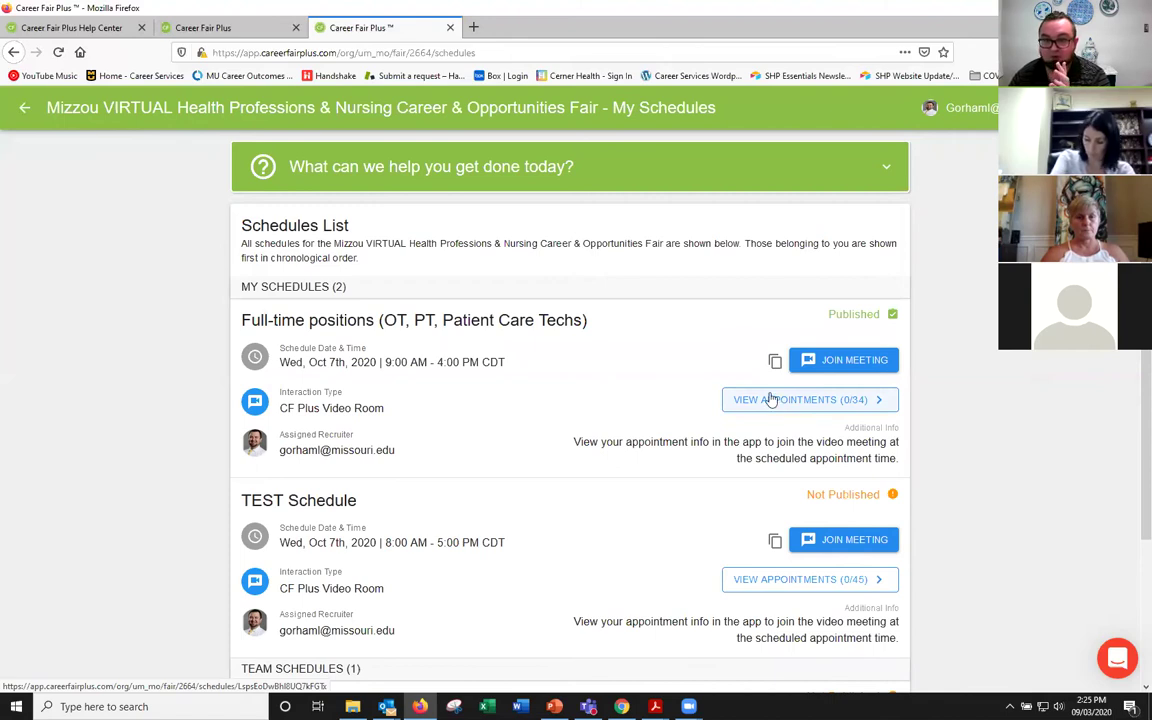
# Step: Enter the Whereby room with camera and microphone allowed, then view its sharing and leave options
pyautogui.click(836, 362)
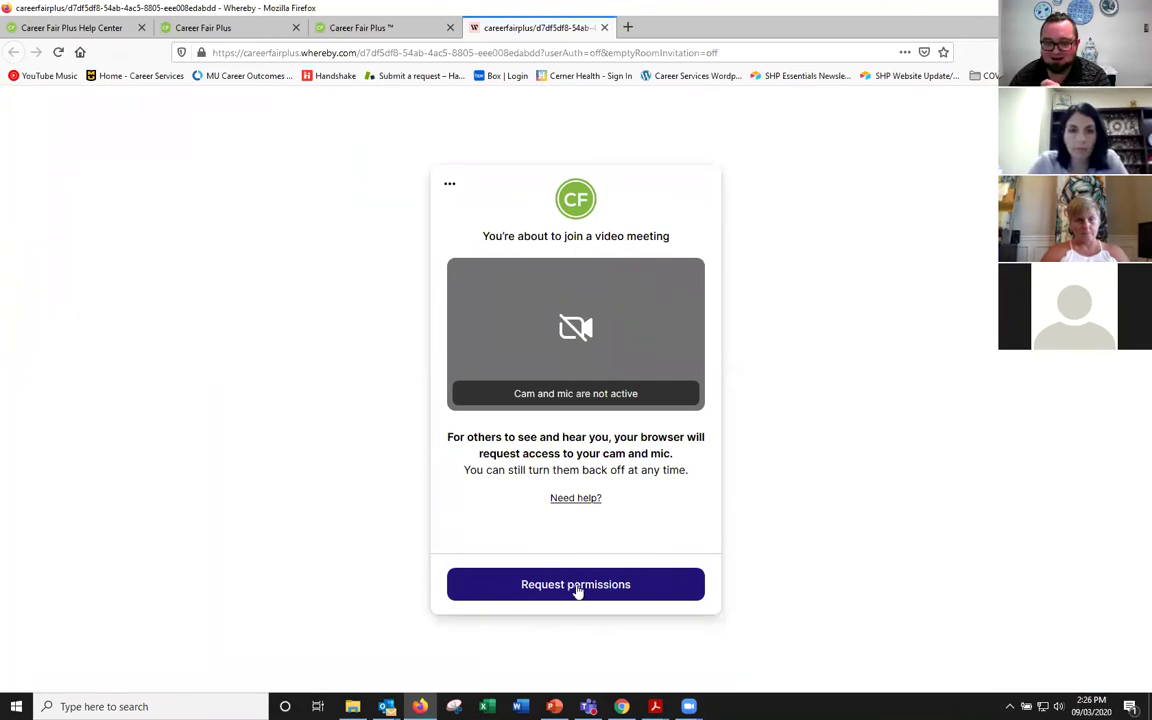
pyautogui.click(577, 590)
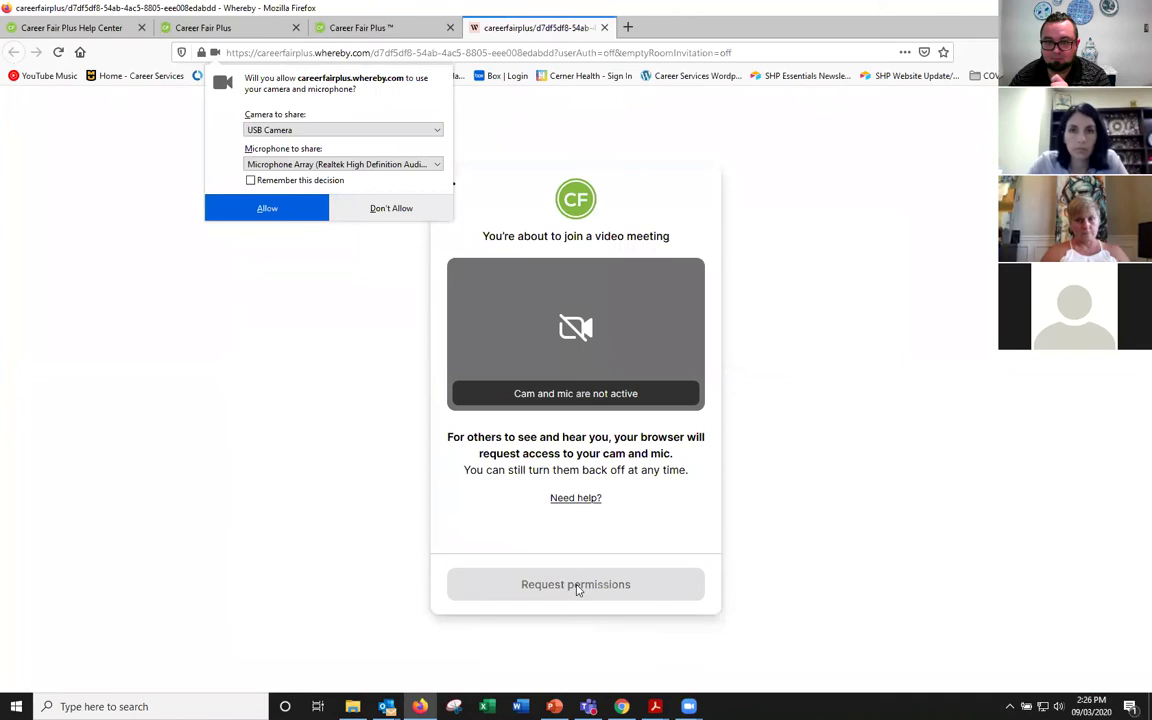
pyautogui.click(267, 210)
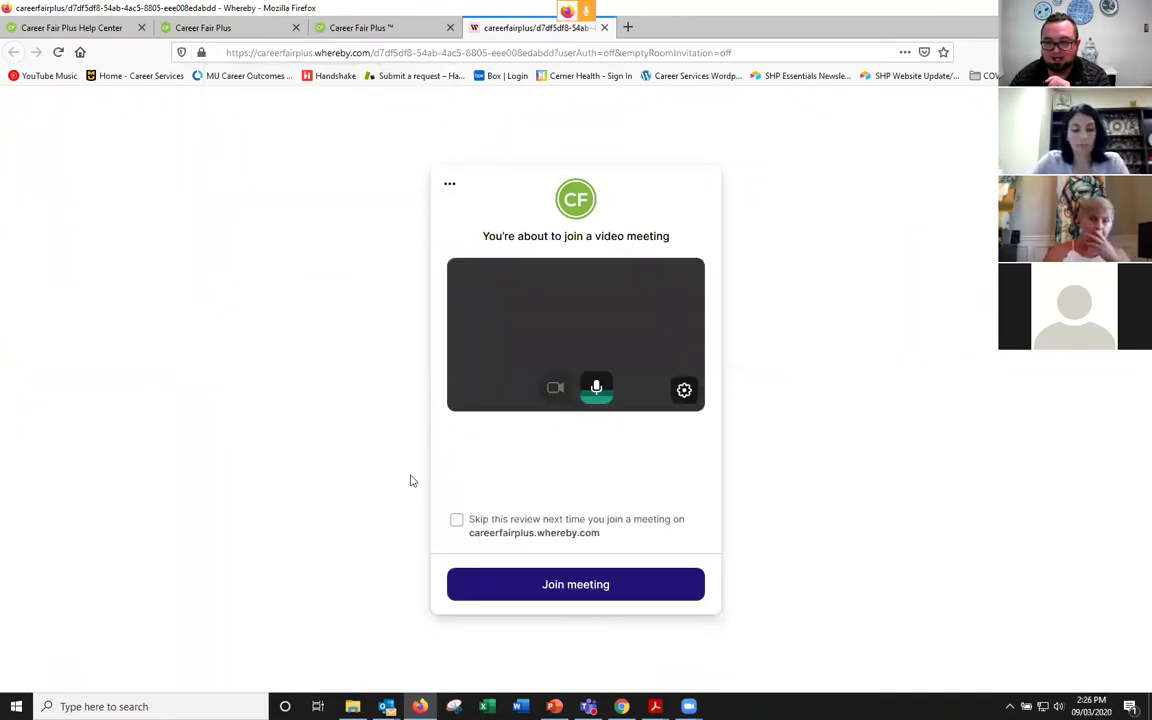
pyautogui.click(586, 585)
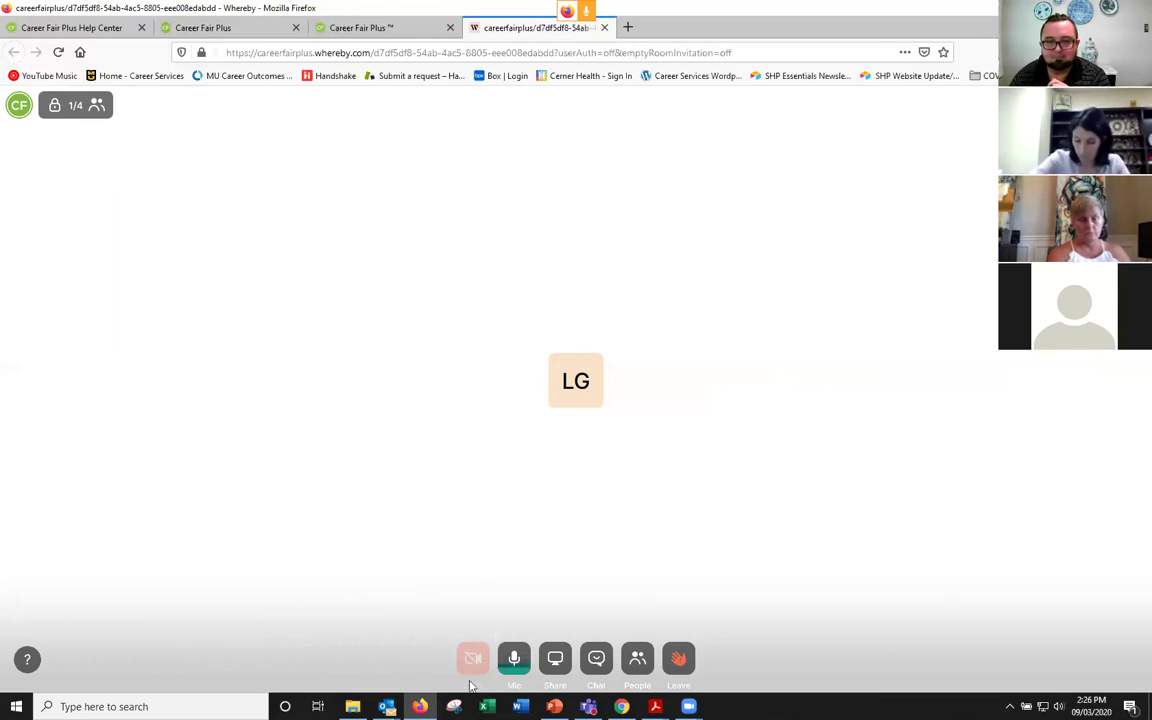
pyautogui.click(555, 659)
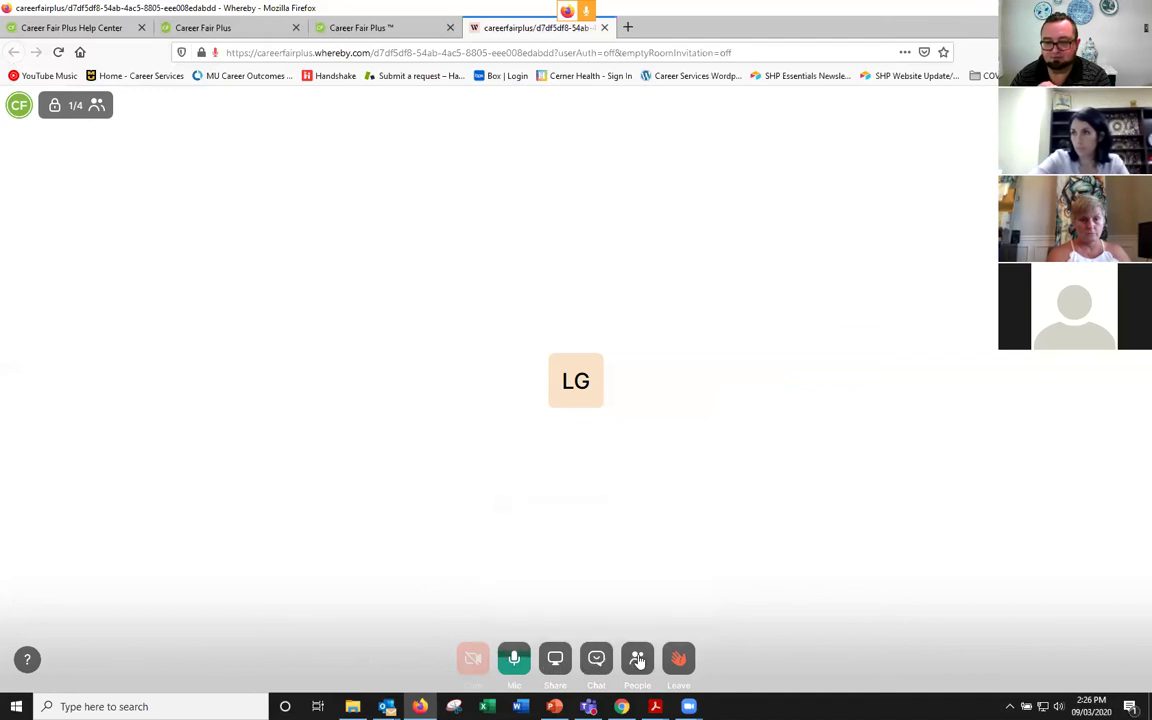
pyautogui.click(676, 659)
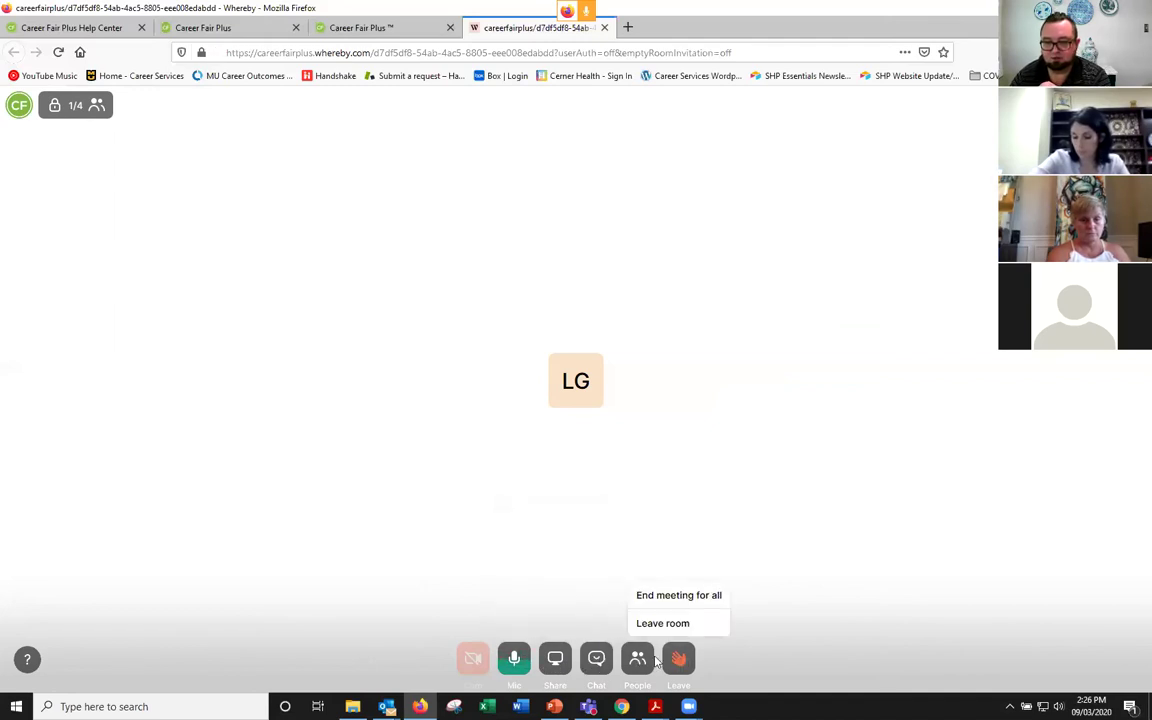
# Step: Show the chat and sharing popups, dismiss them, and close the meeting tab with Ctrl+W
pyautogui.click(604, 664)
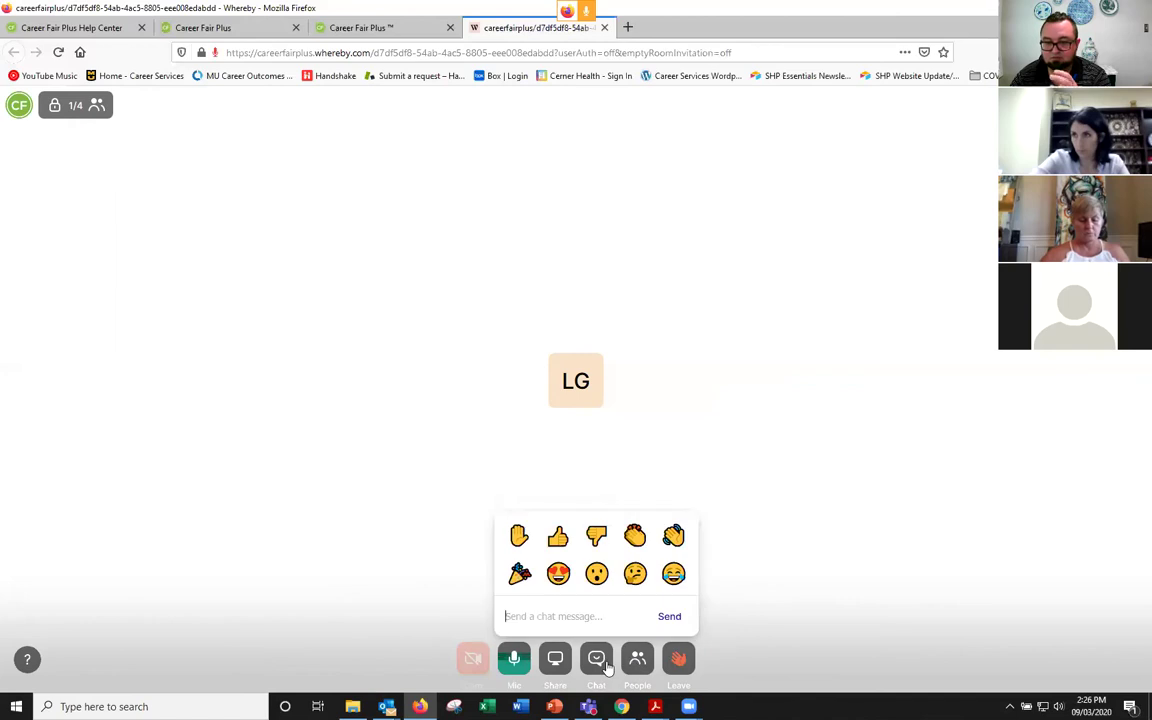
pyautogui.click(555, 662)
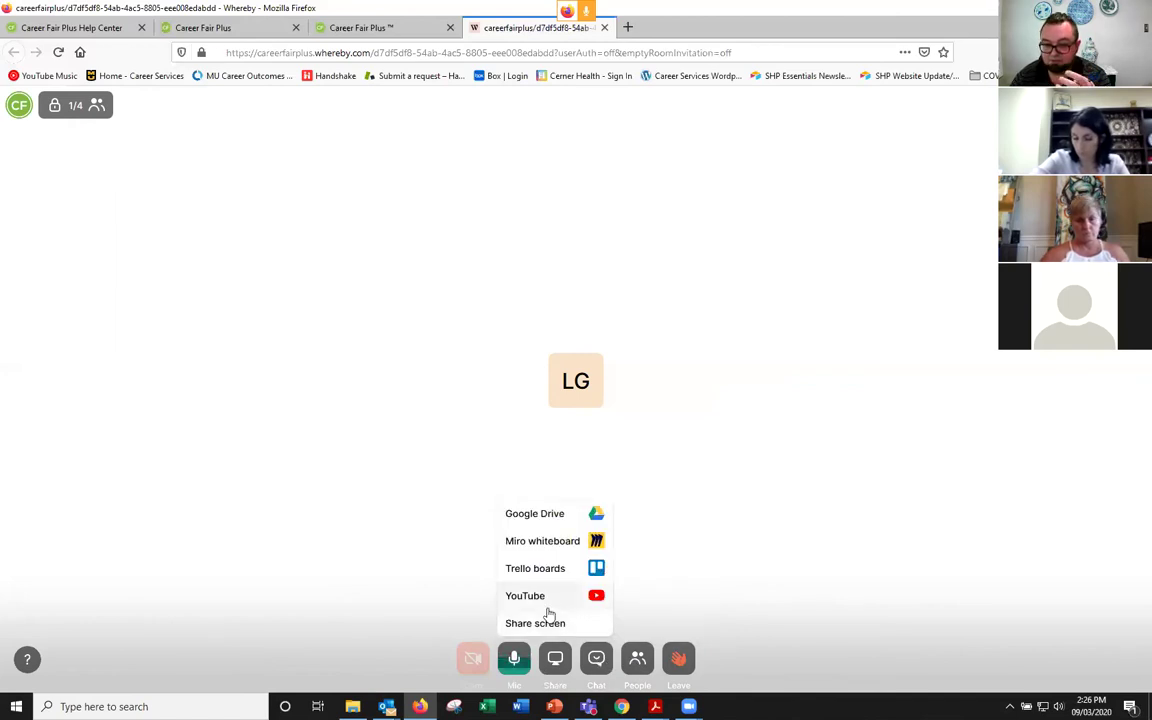
pyautogui.click(540, 626)
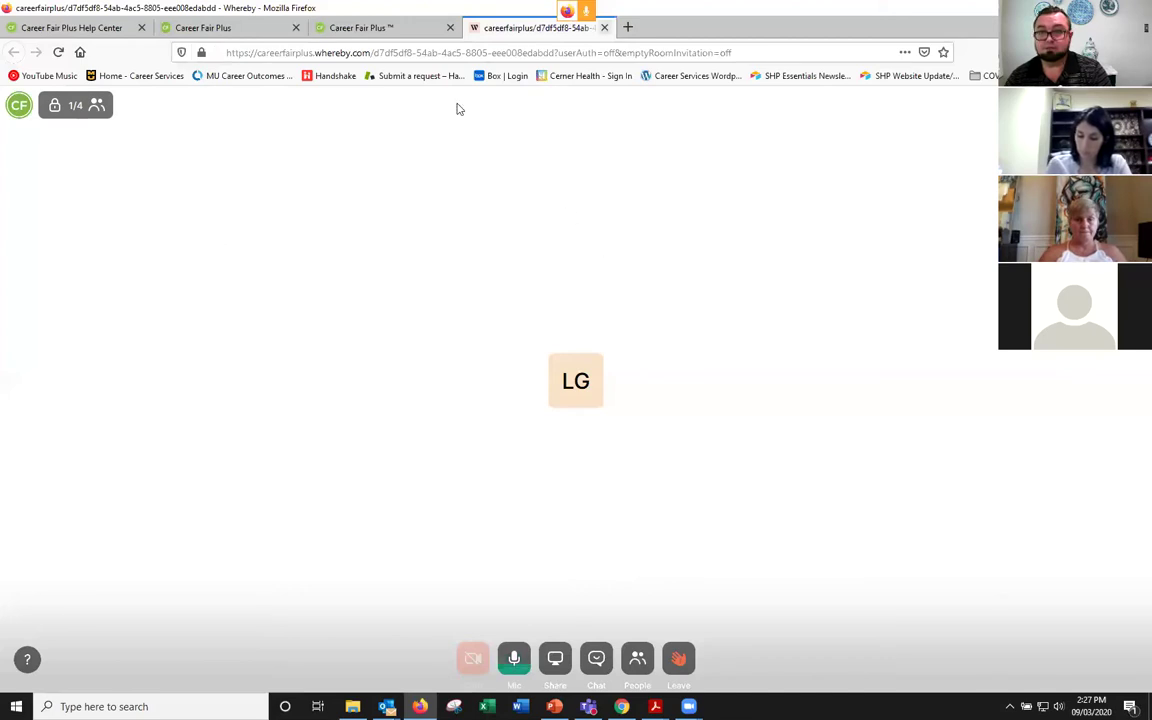
pyautogui.hotkey('ctrl', 'w')
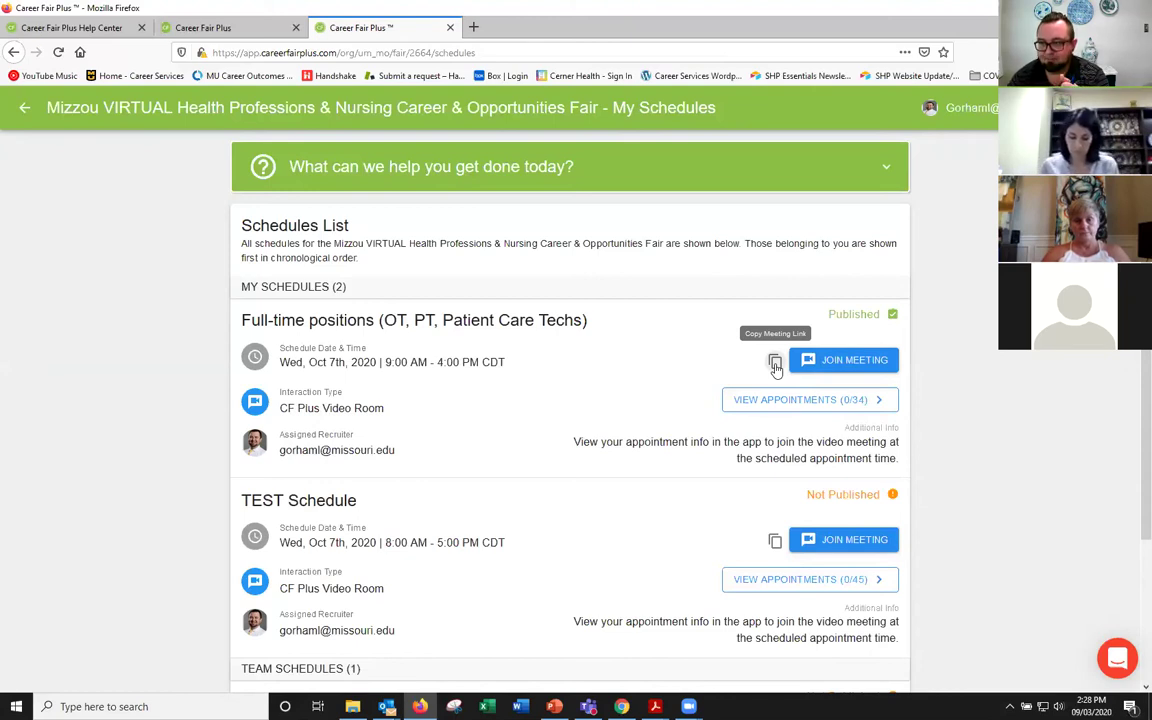
pyautogui.click(776, 366)
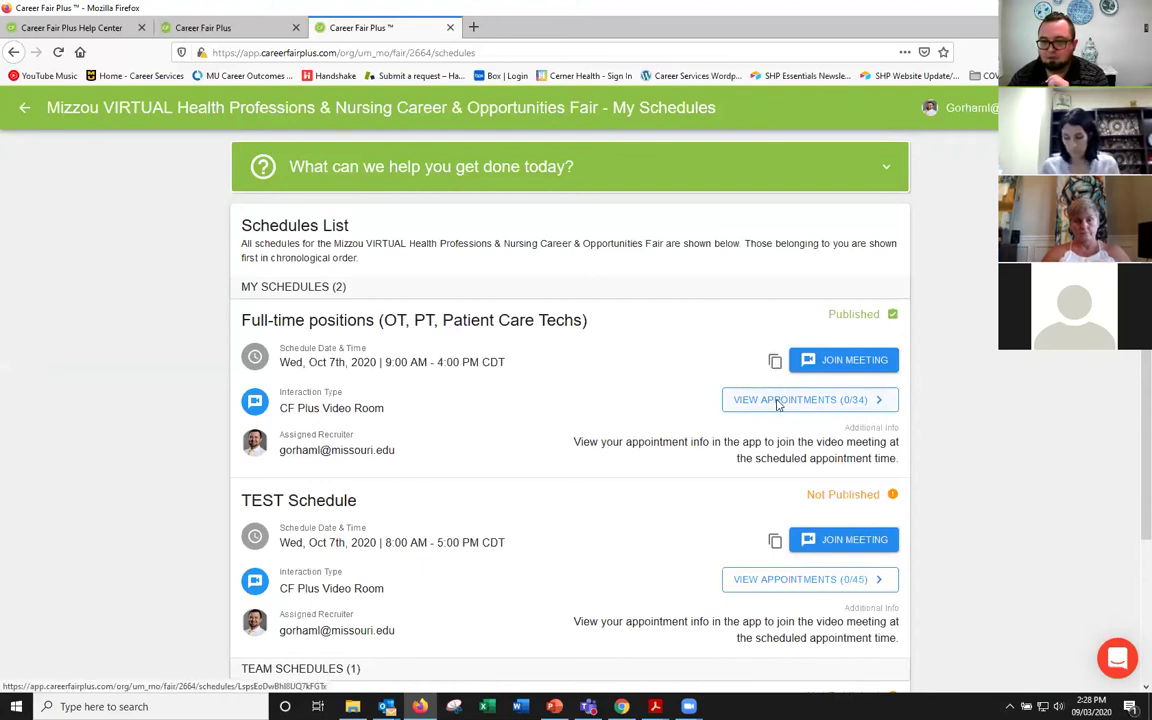
pyautogui.click(778, 403)
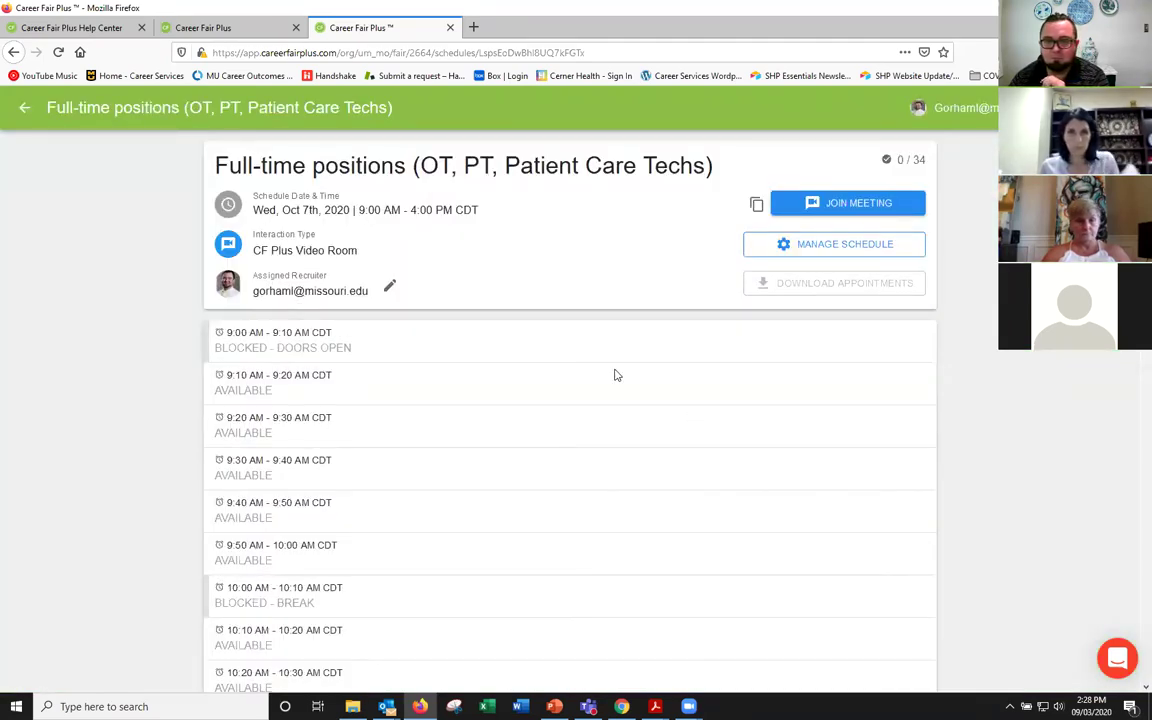
pyautogui.click(773, 246)
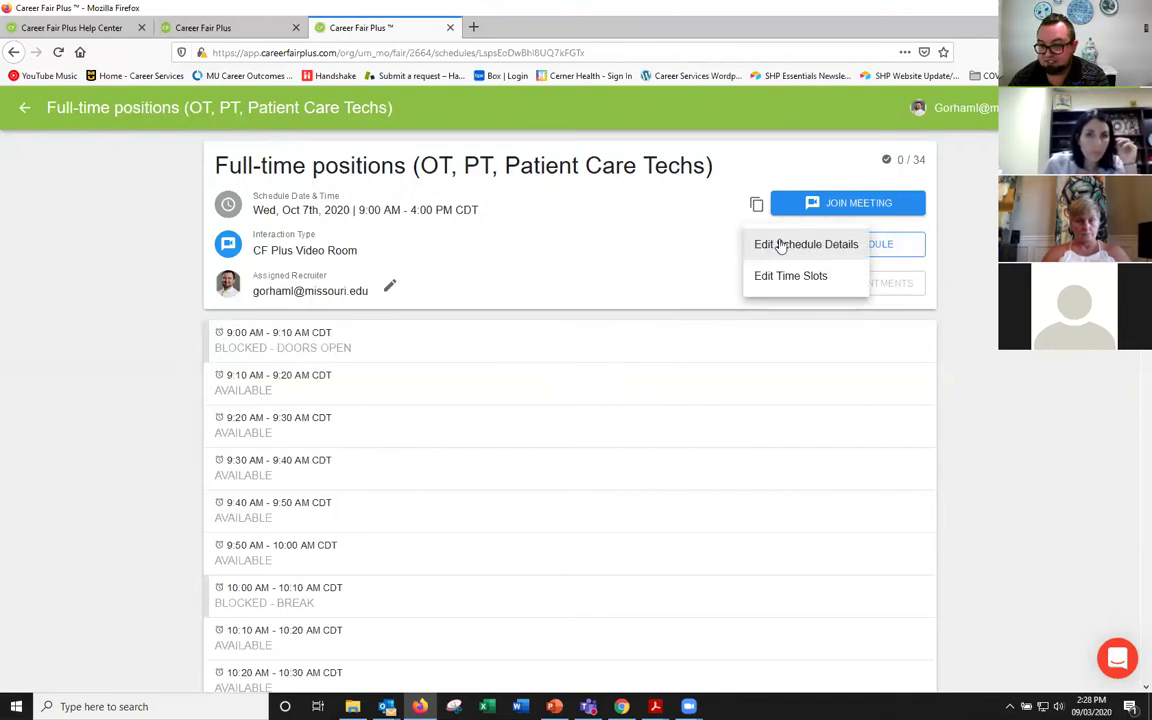
pyautogui.click(781, 245)
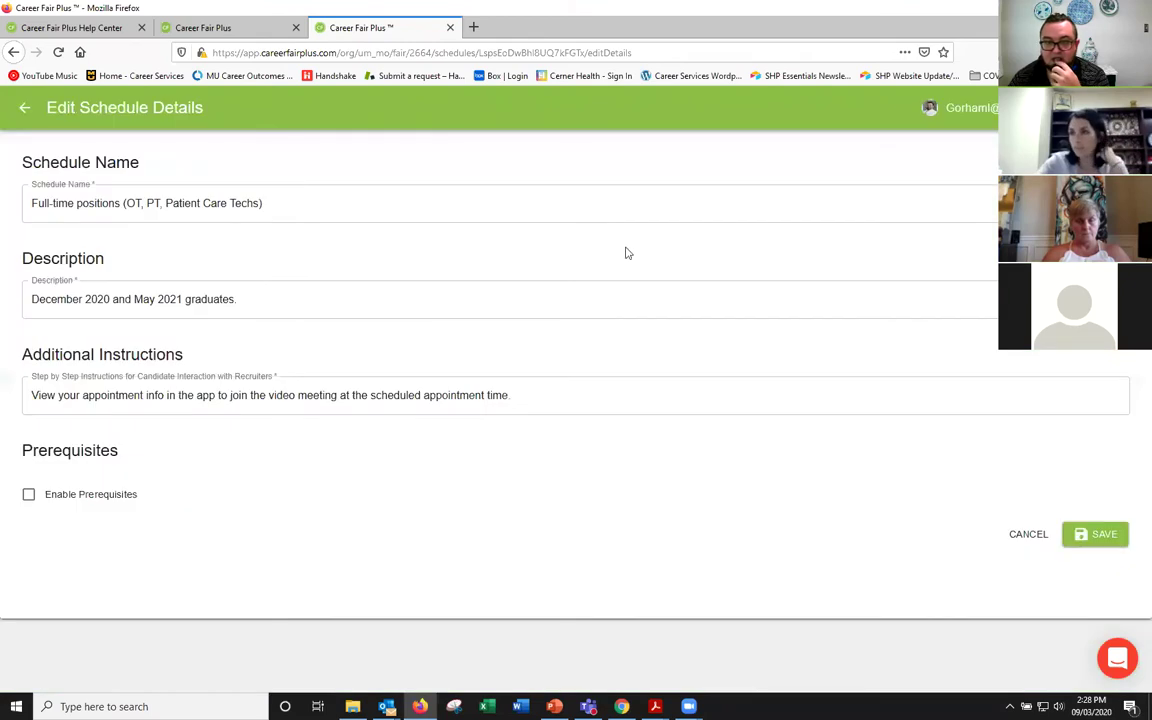
pyautogui.click(26, 109)
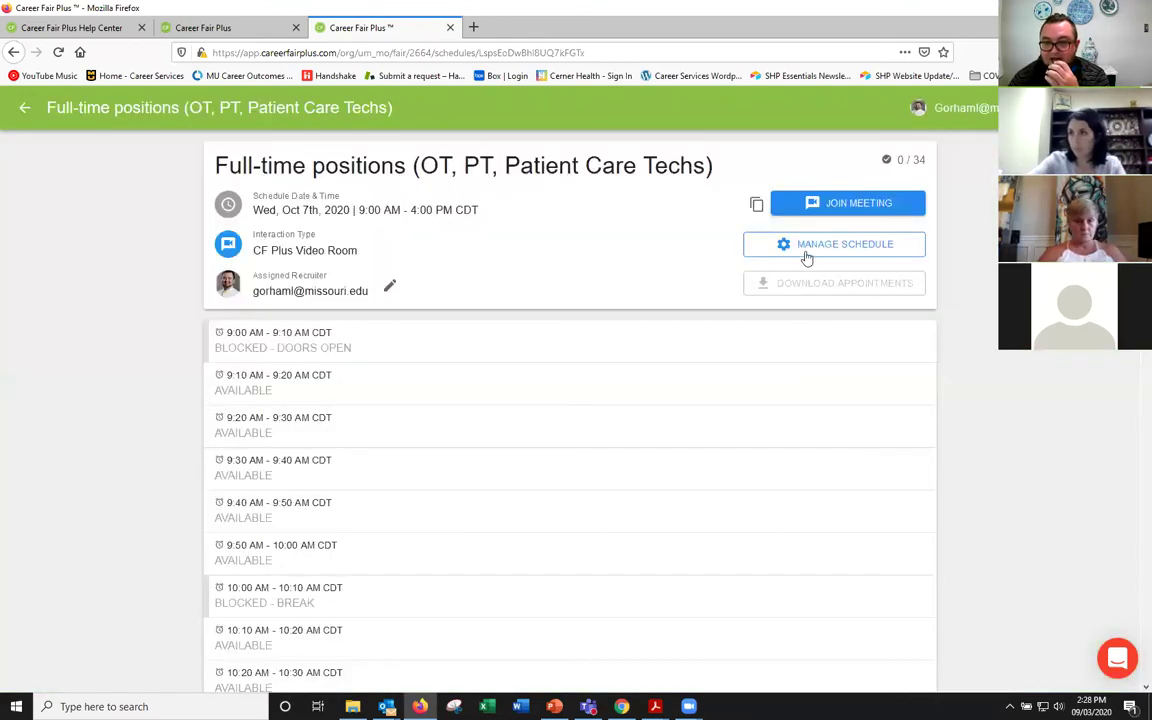
pyautogui.click(807, 250)
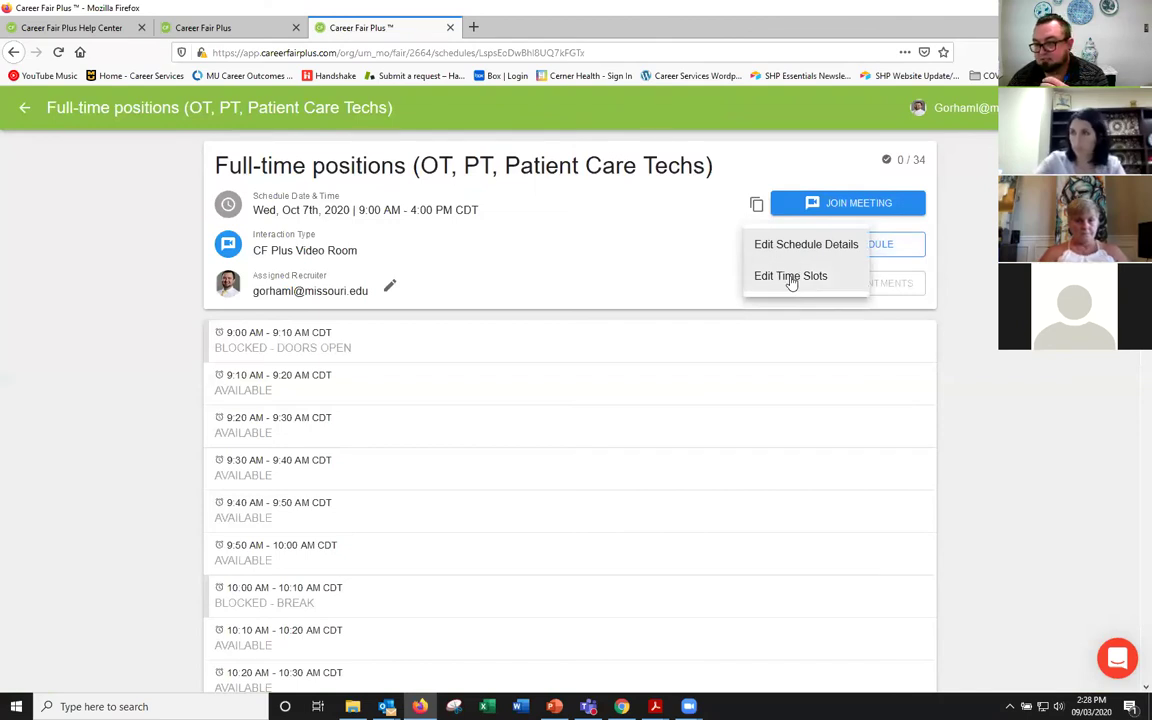
pyautogui.click(707, 280)
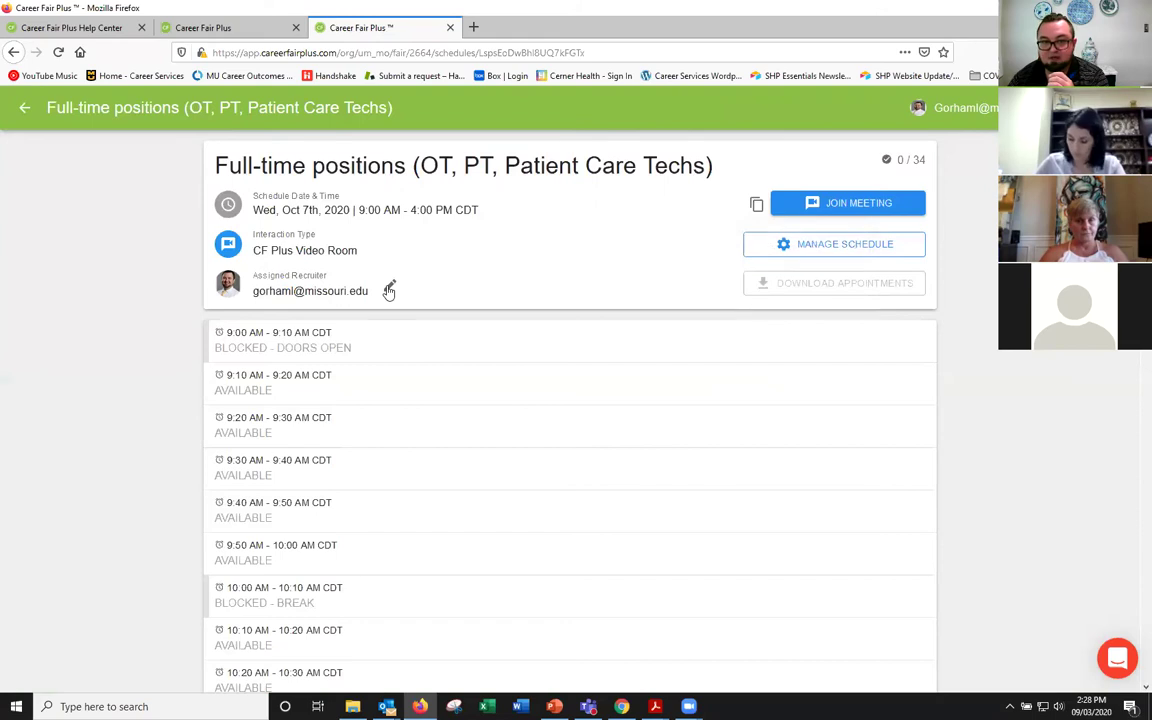
pyautogui.click(390, 287)
pyautogui.scroll(-1, 609, 375)
pyautogui.scroll(1, 609, 375)
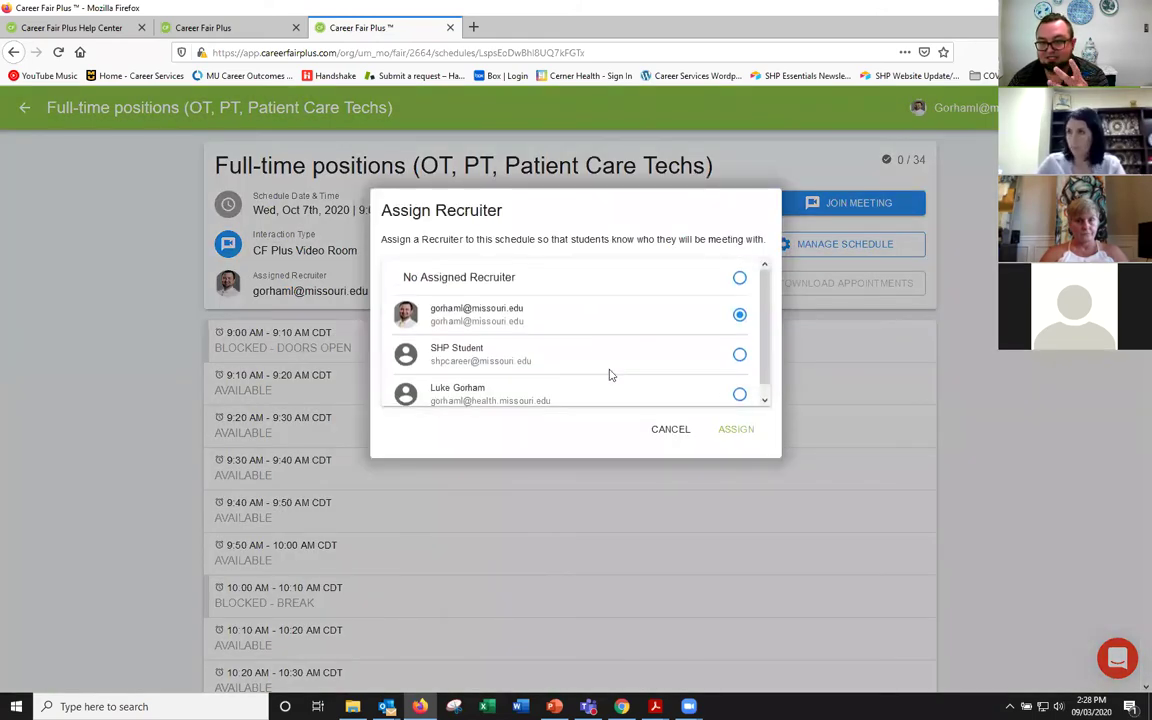
pyautogui.click(662, 430)
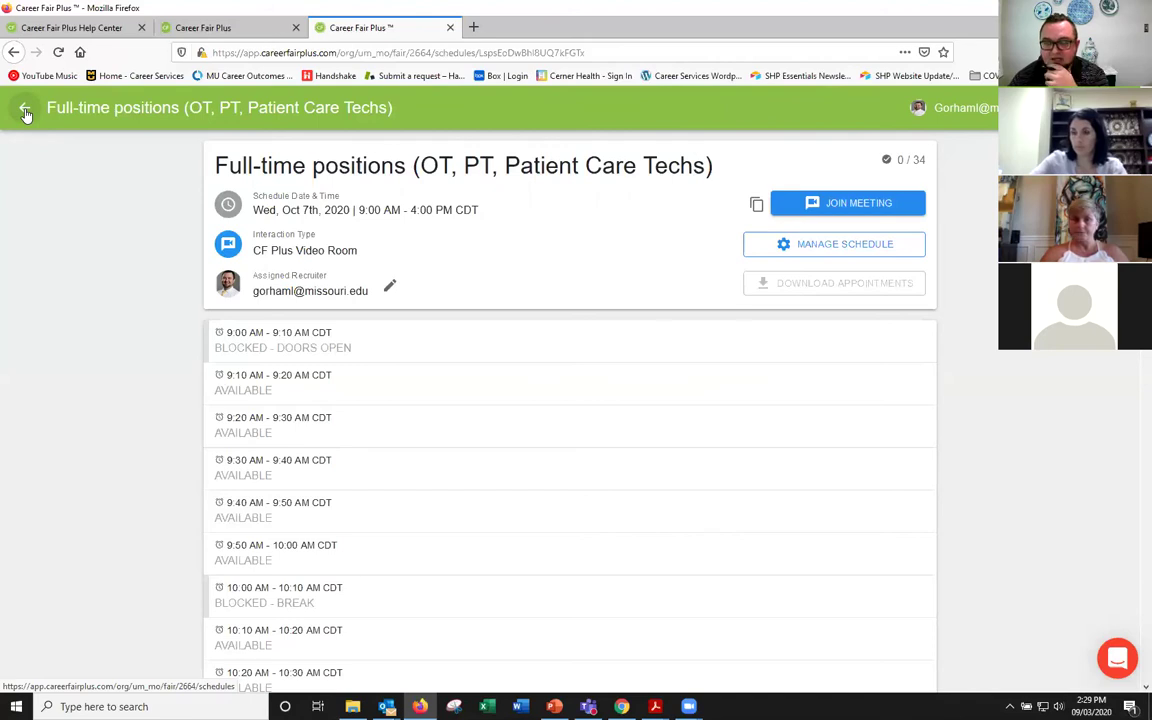
# Step: Start a new schedule from the fair's list, assigned to a new recruiter's e-mail address
pyautogui.click(25, 110)
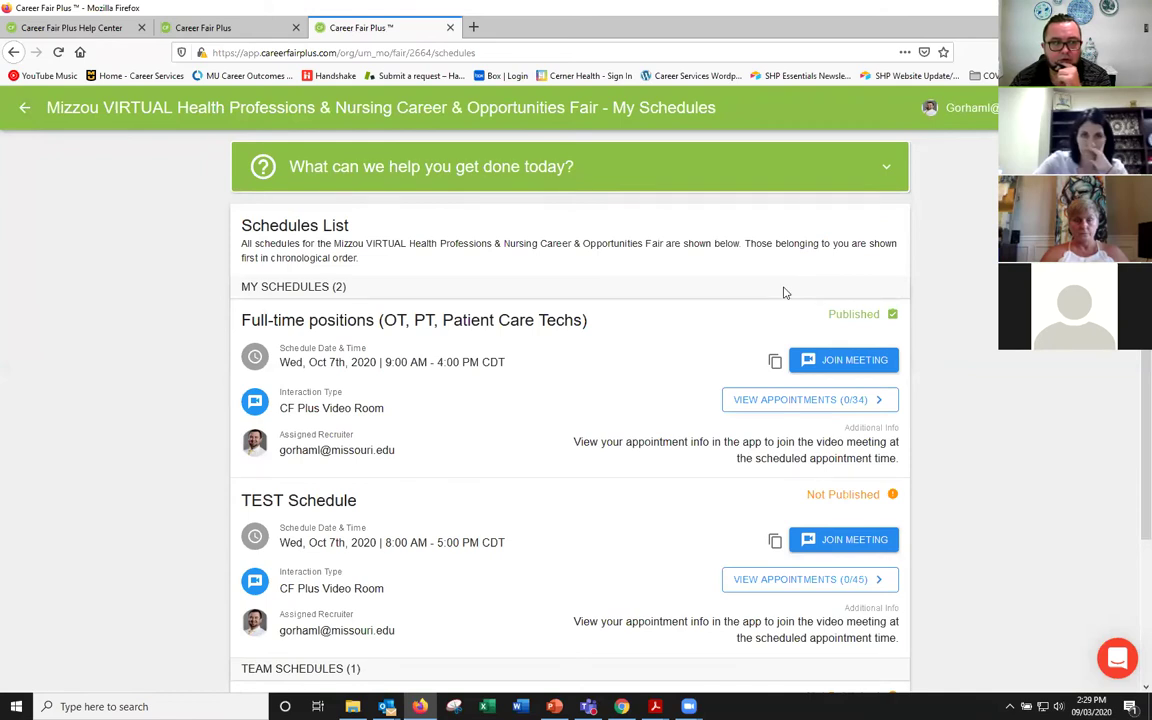
pyautogui.click(888, 171)
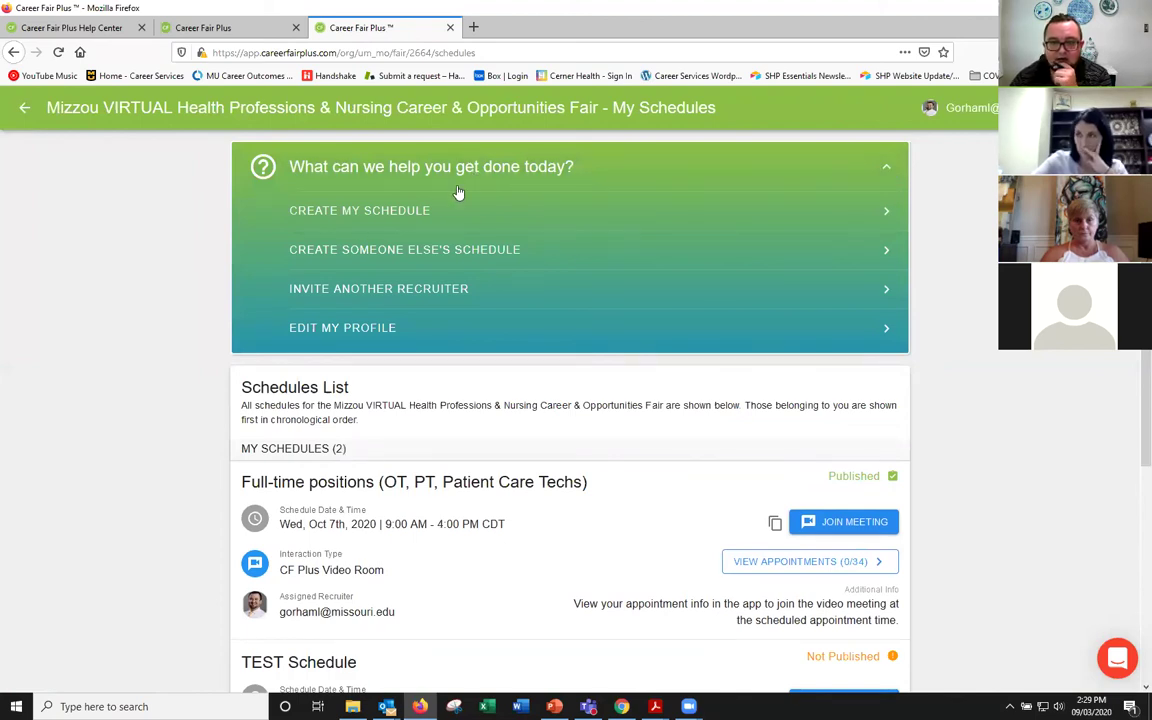
pyautogui.click(389, 258)
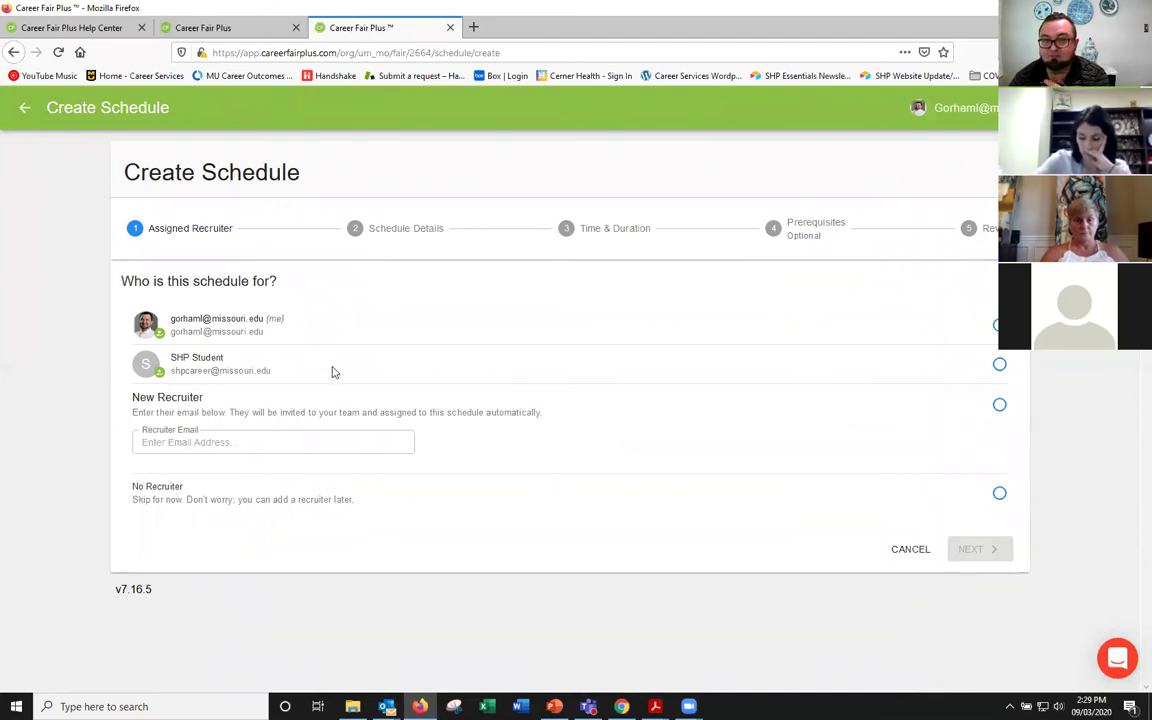
pyautogui.click(268, 447)
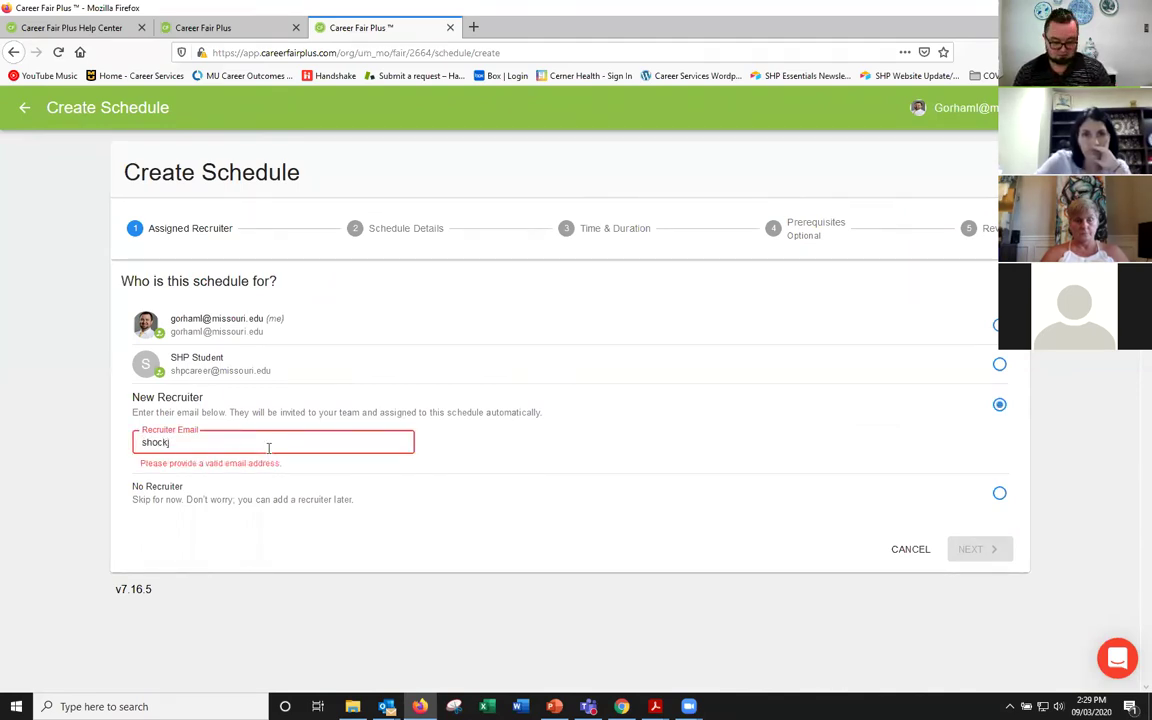
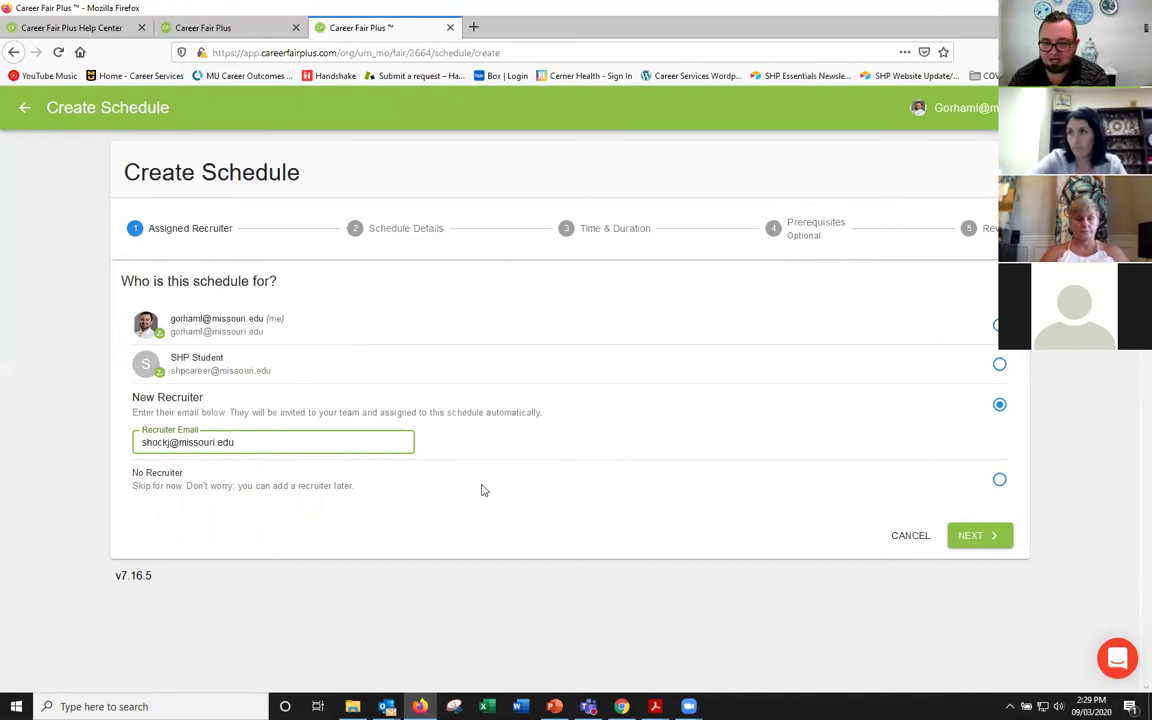
# Step: Look over the schedule details step, then abandon the unsaved schedule and return to My Schedules
pyautogui.click(972, 537)
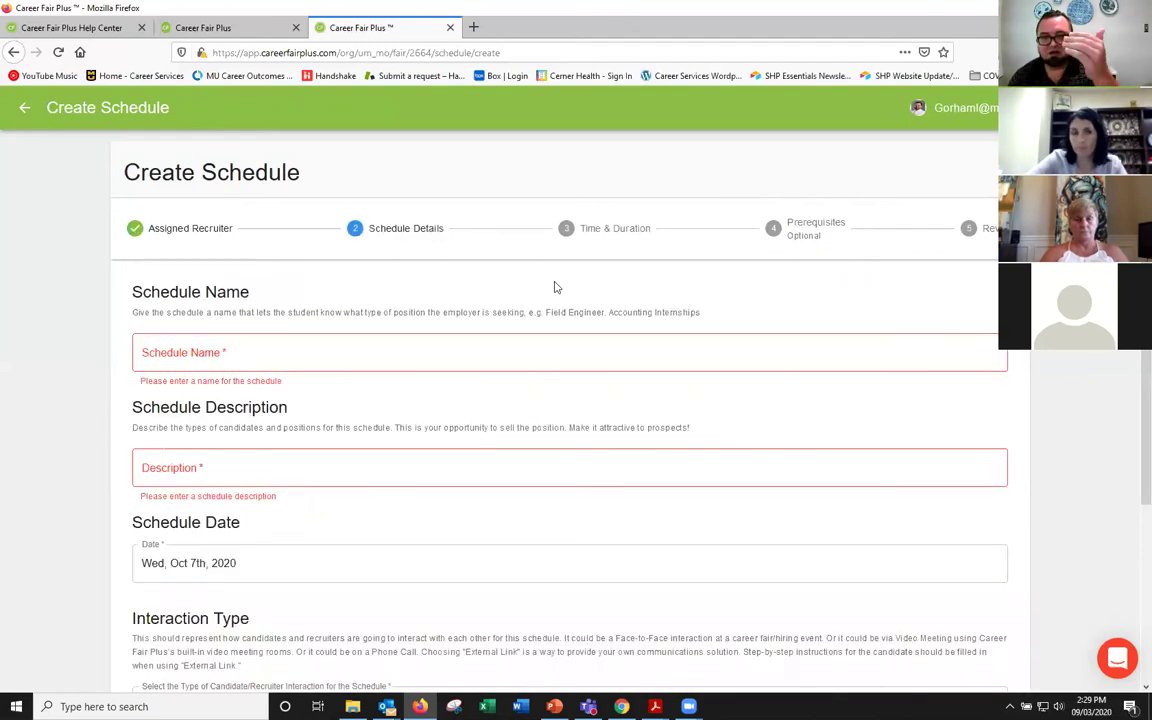
pyautogui.scroll(-5, 556, 287)
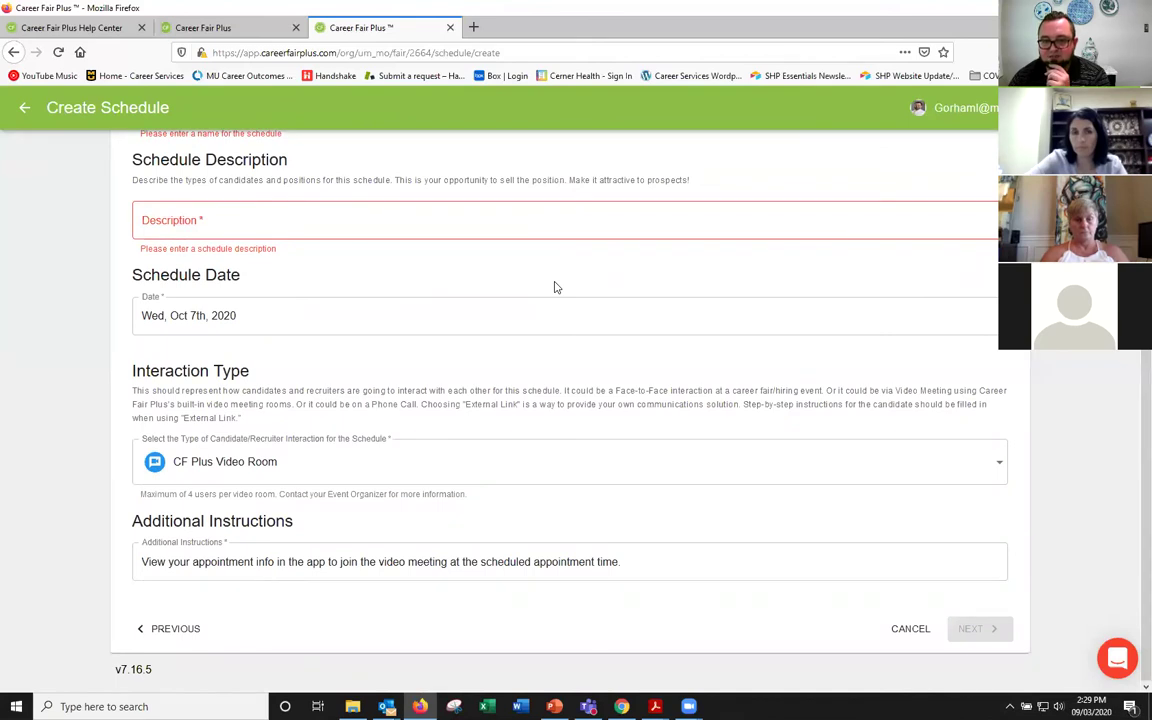
pyautogui.scroll(5, 556, 287)
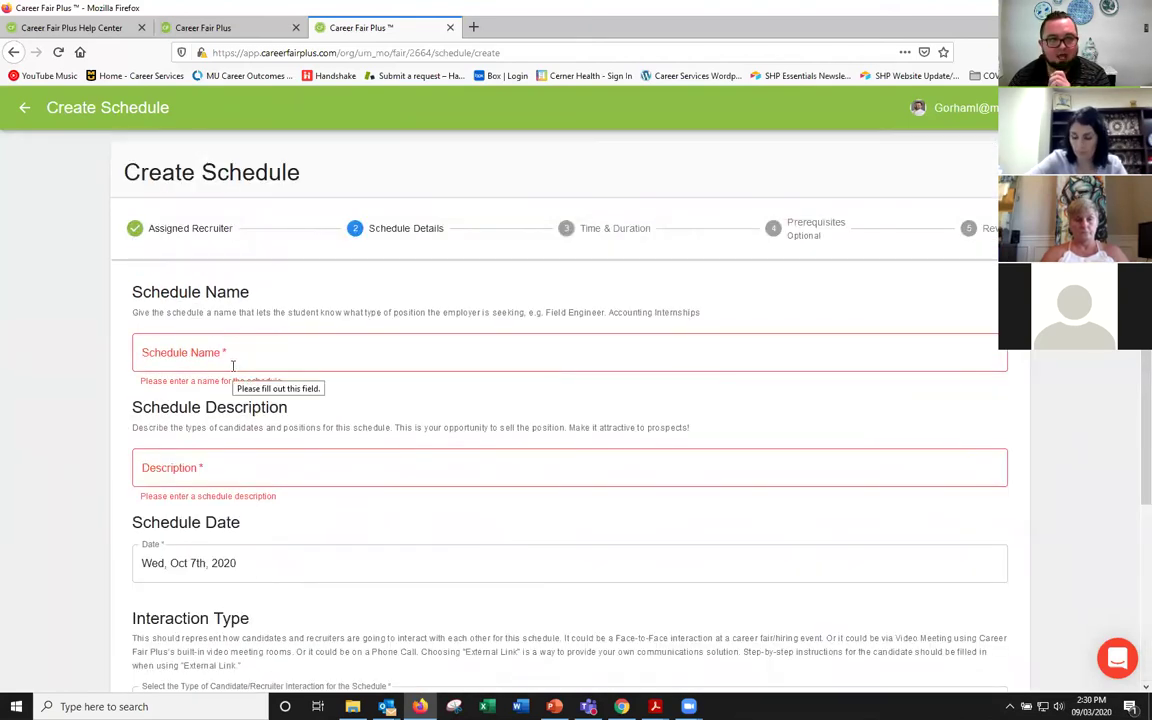
pyautogui.click(233, 366)
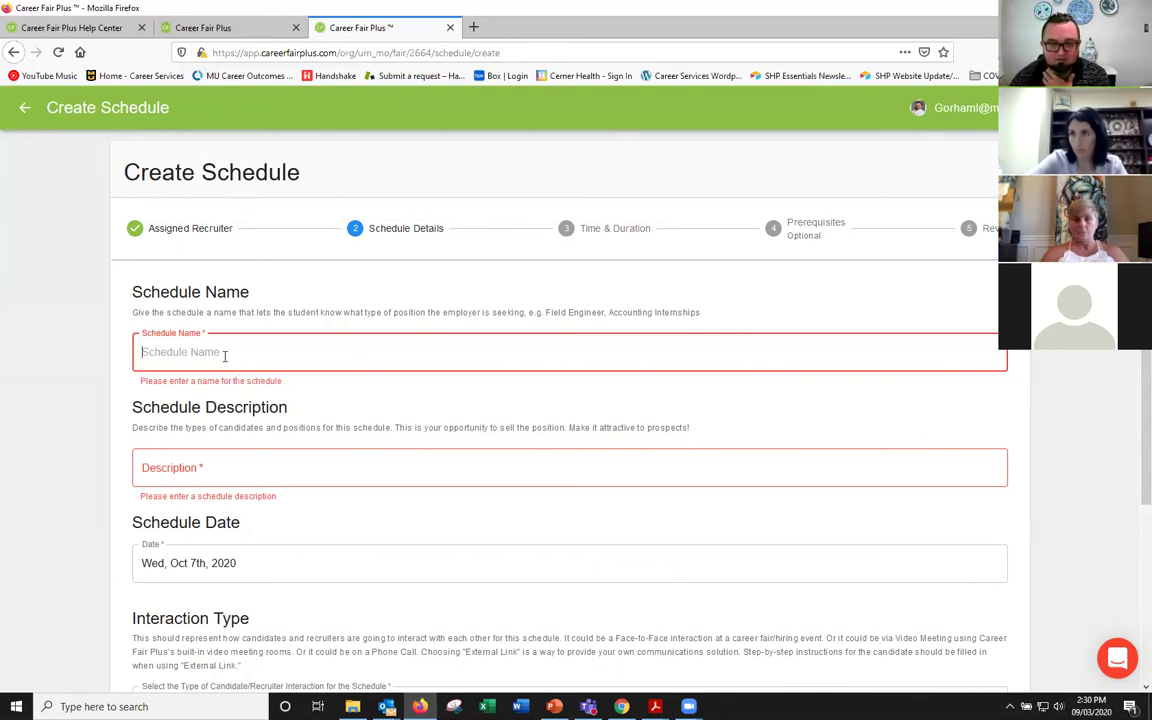
pyautogui.click(27, 112)
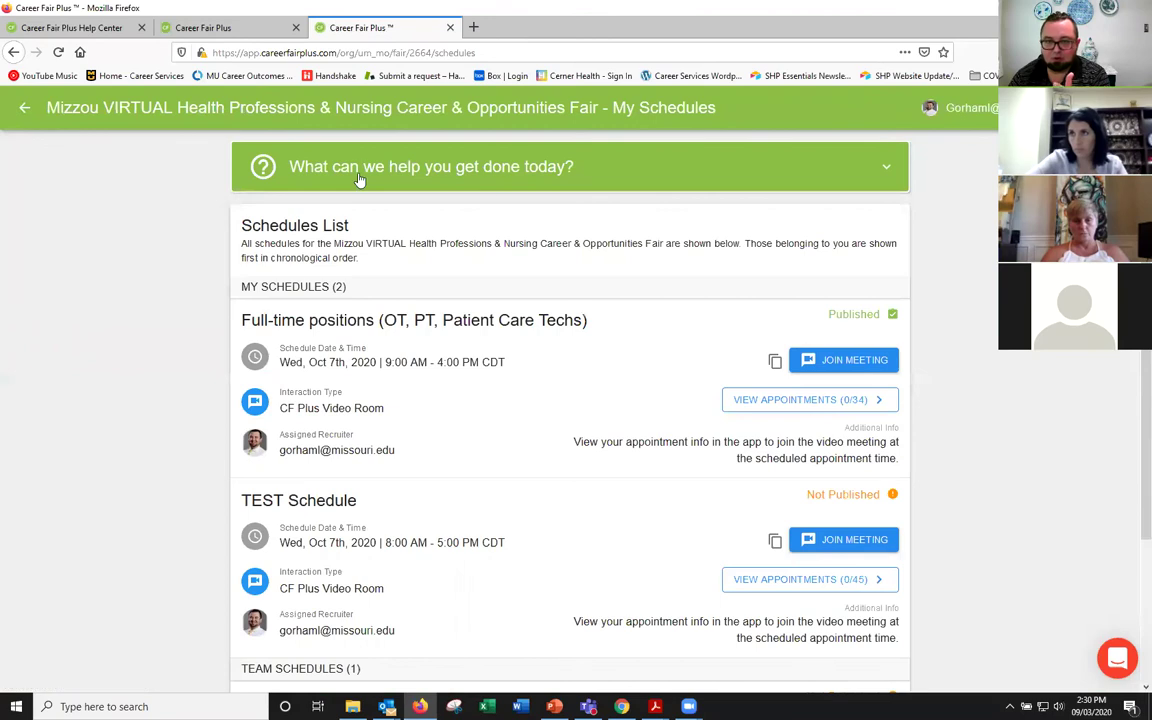
pyautogui.click(525, 168)
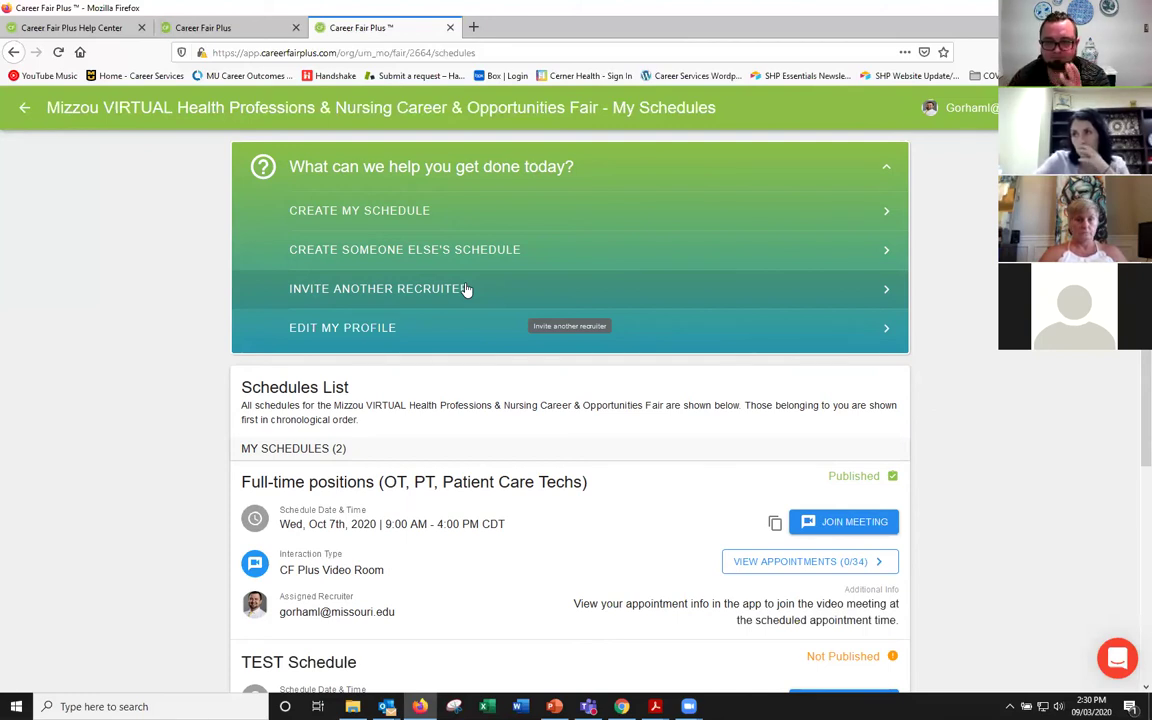
pyautogui.click(466, 289)
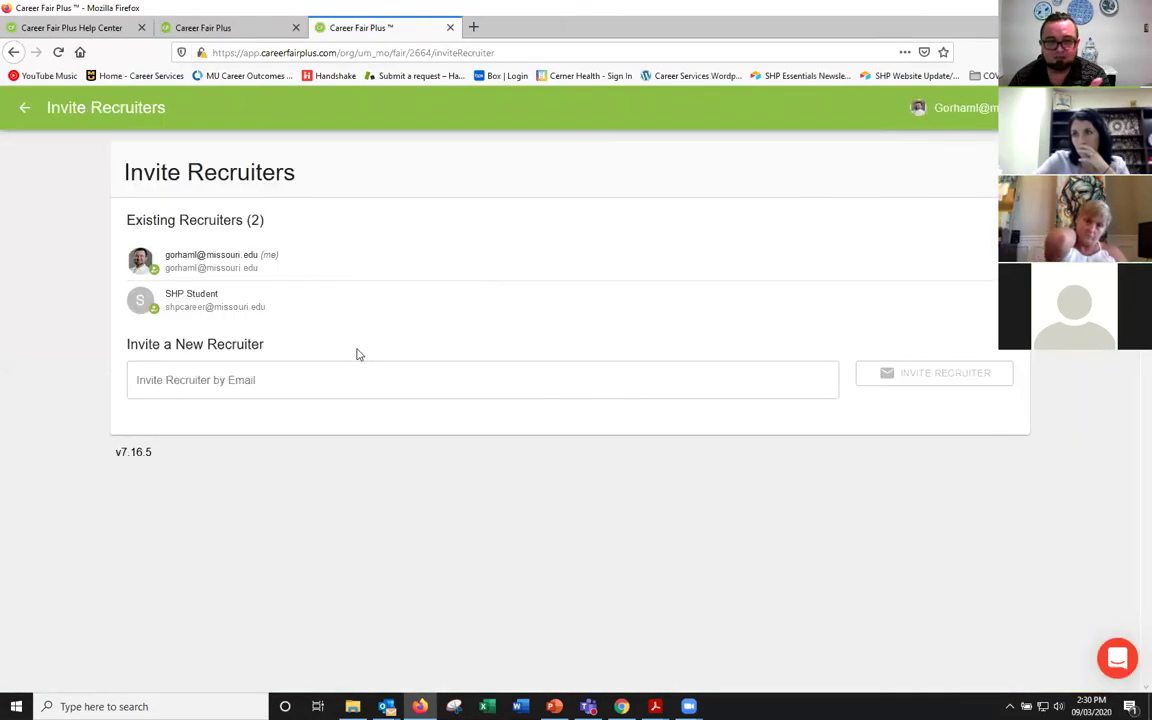
pyautogui.click(334, 376)
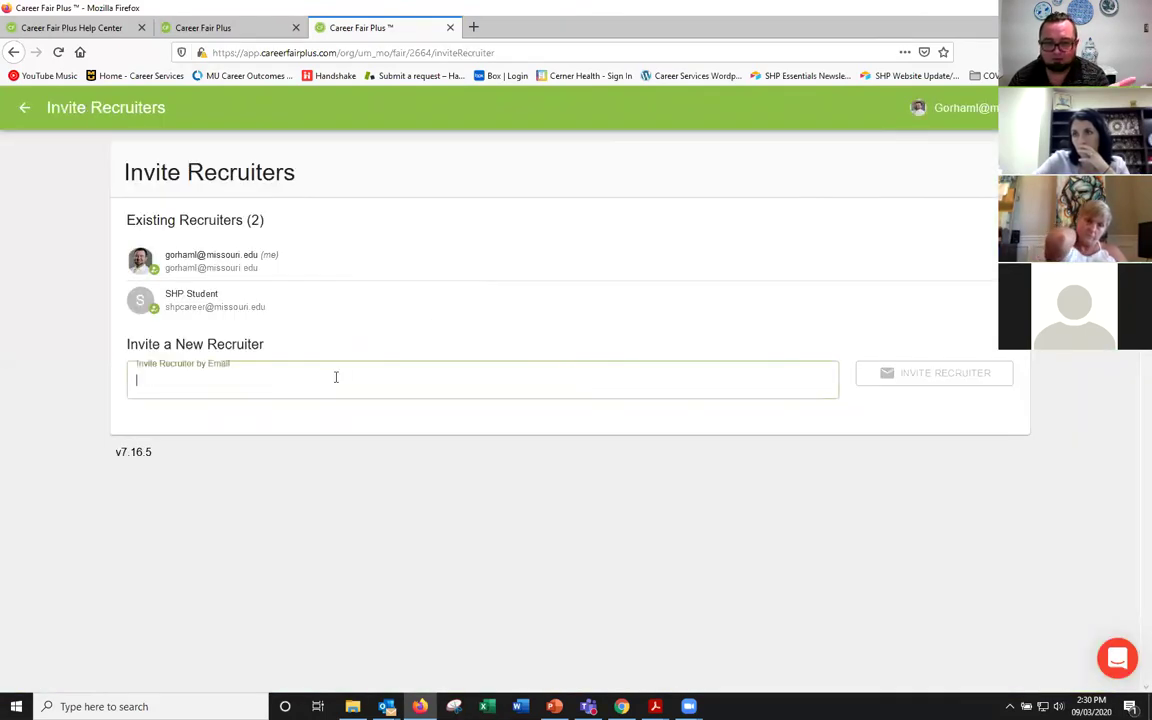
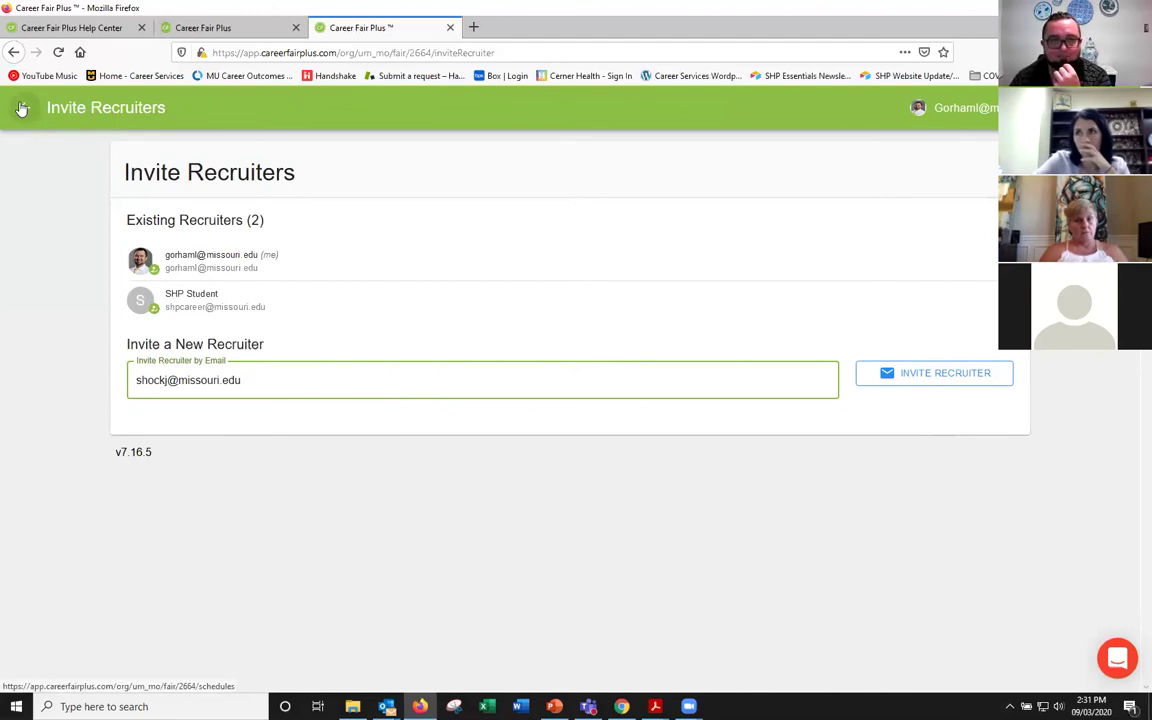
pyautogui.click(22, 108)
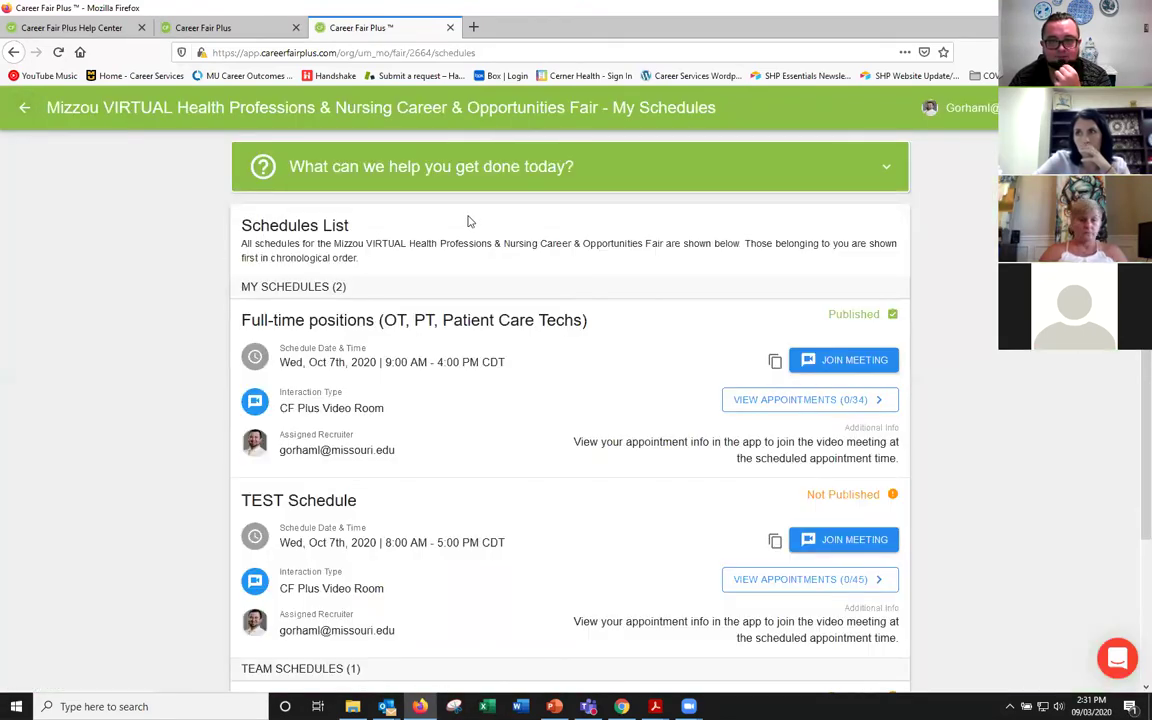
pyautogui.scroll(-3, 468, 222)
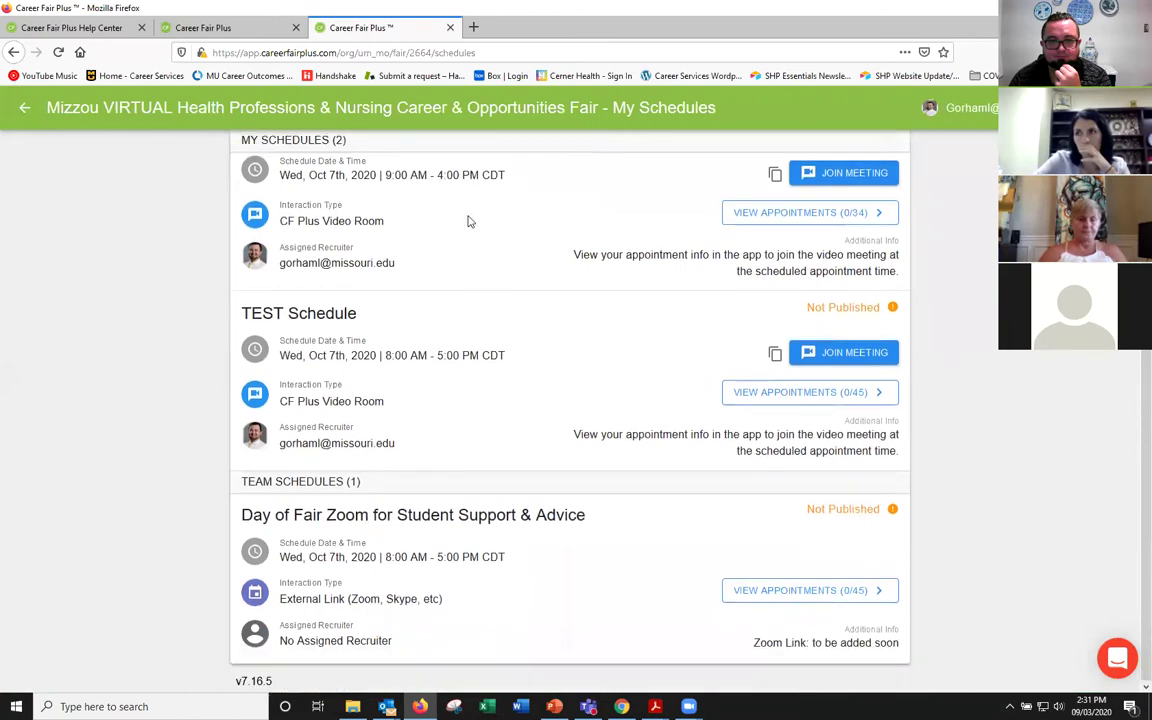
pyautogui.scroll(3, 468, 222)
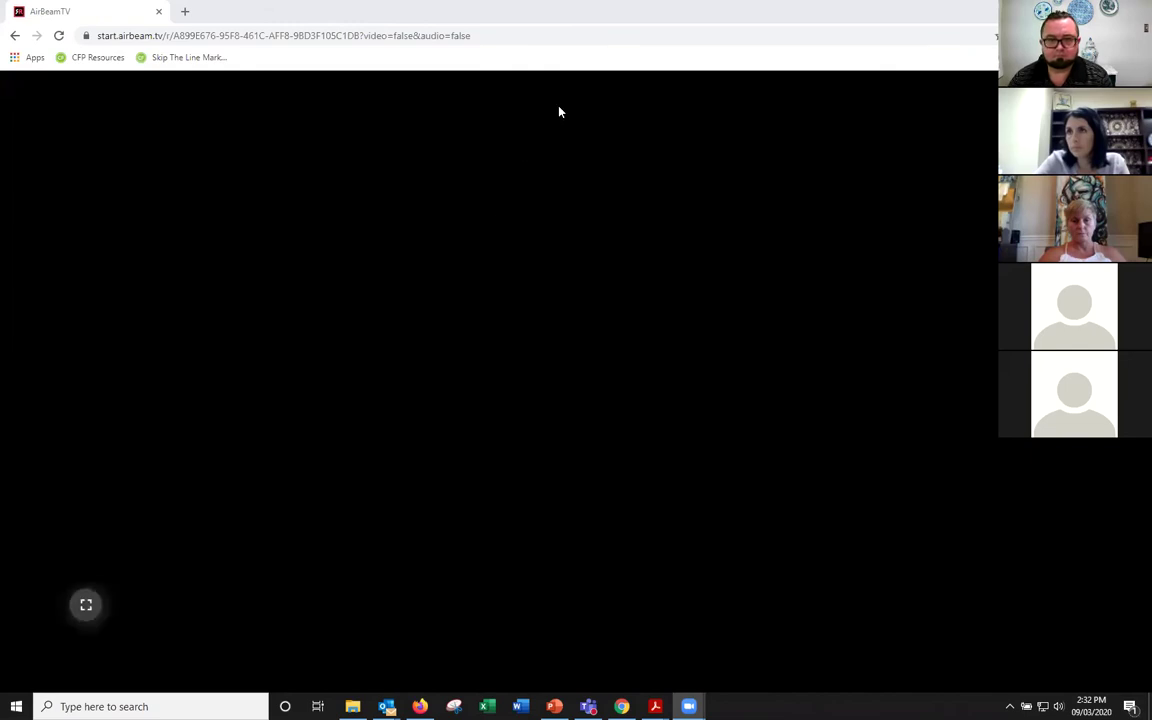
# Step: Stop sharing the Chrome window so Zoom shows the five participants' gallery
pyautogui.click(629, 97)
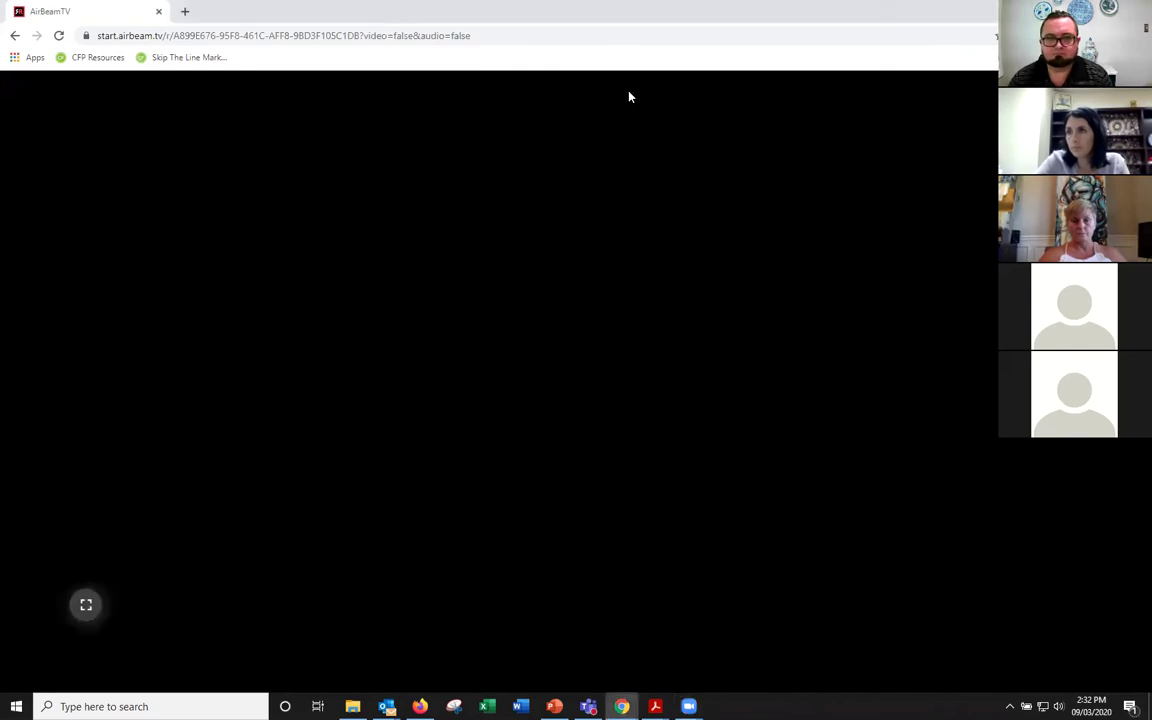
pyautogui.click(524, 84)
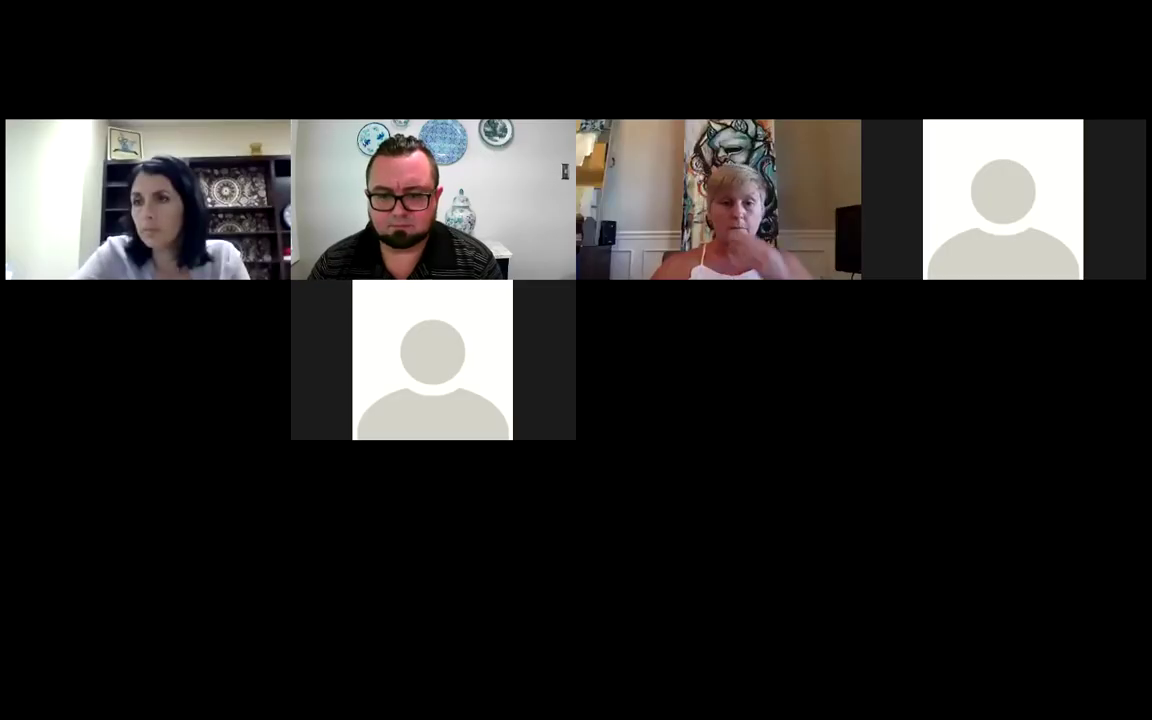